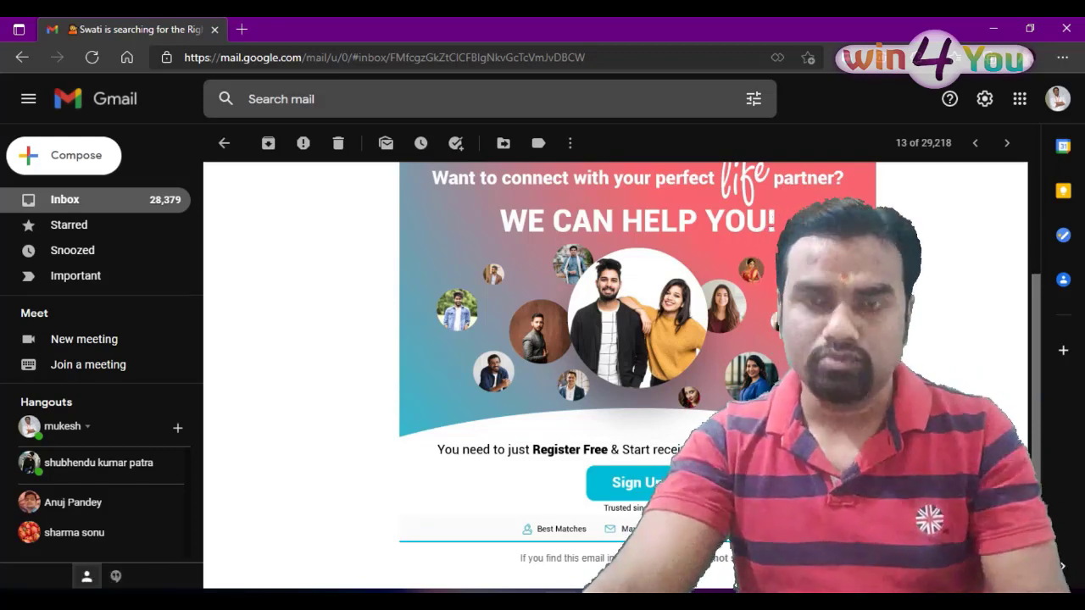
# Unsubscribe from the open life-partner promotional email through the link in its footer, confirm the request, and return to the inbox
pyautogui.scroll(-2, 615, 373)
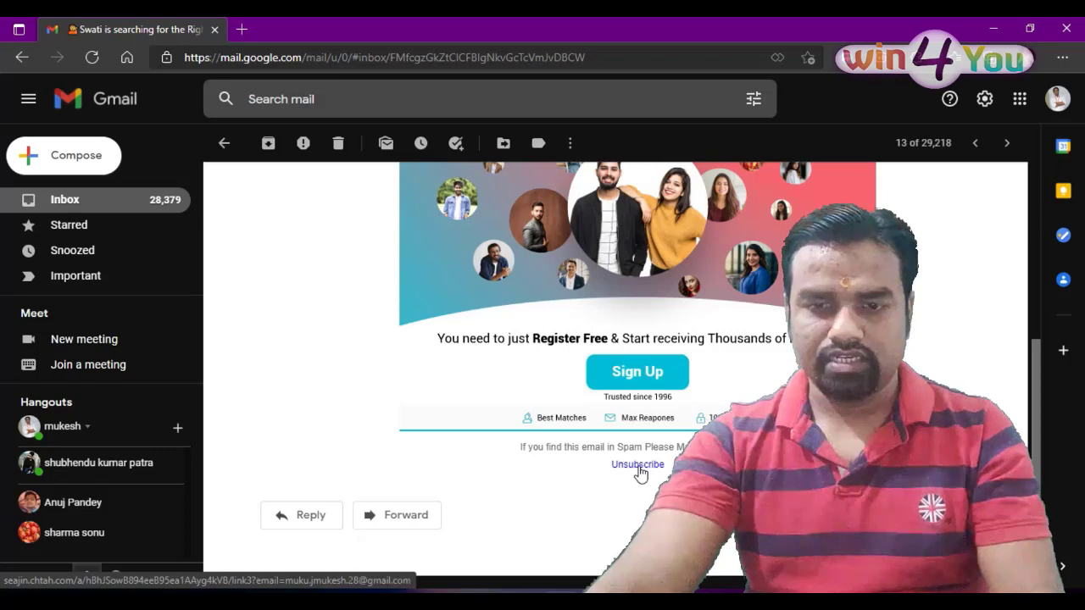
pyautogui.click(639, 467)
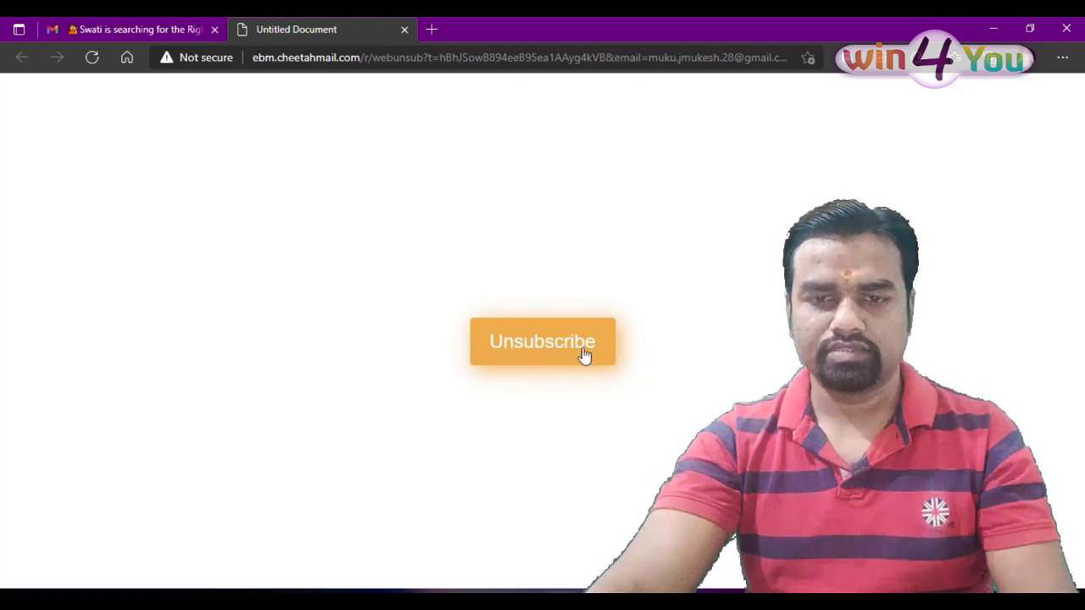
pyautogui.click(559, 354)
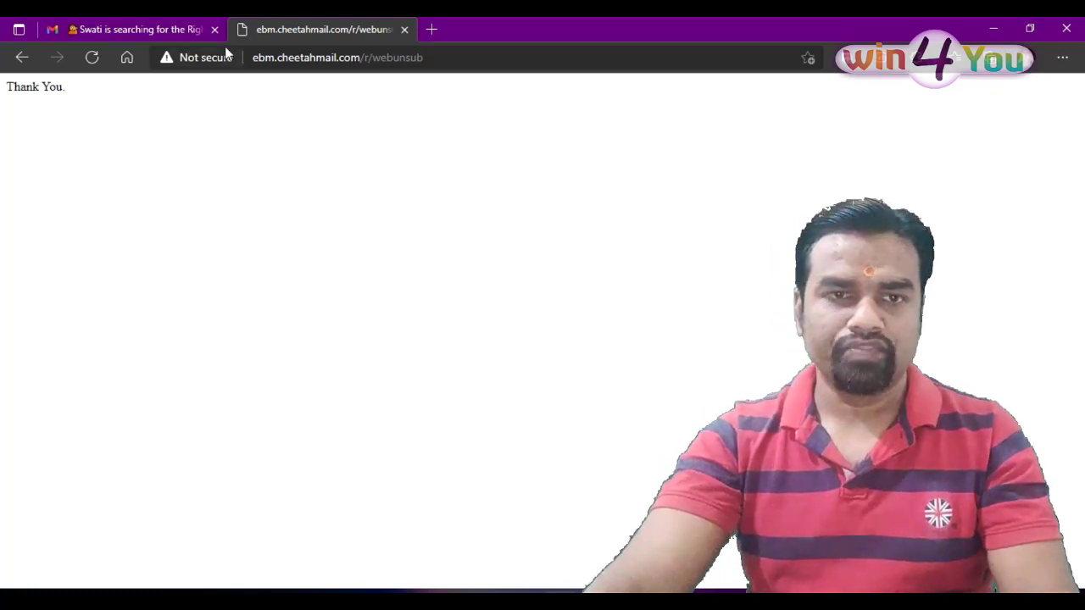
pyautogui.click(179, 31)
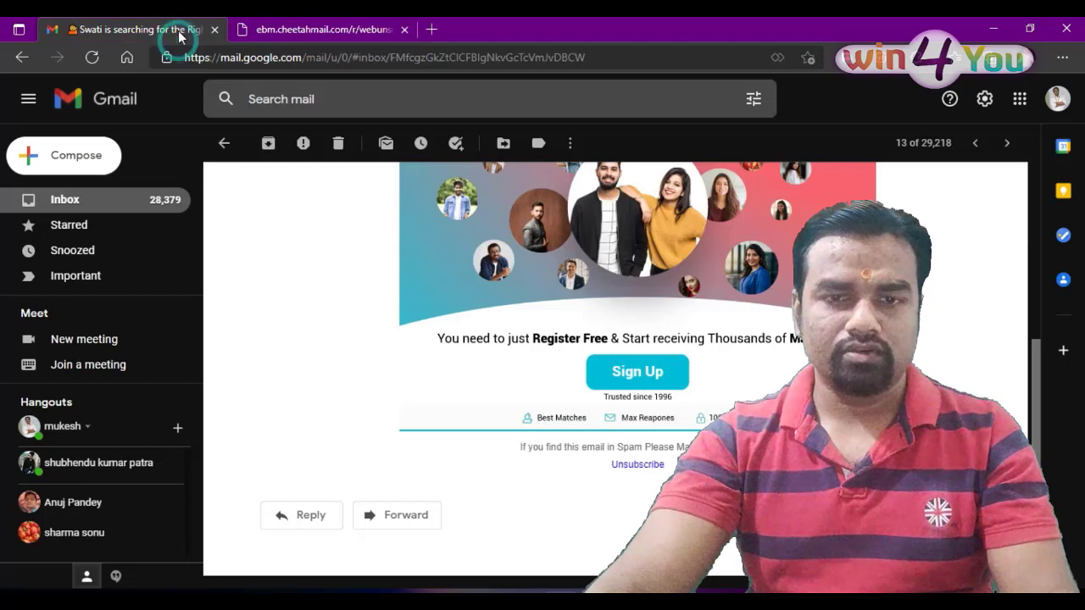
pyautogui.click(222, 144)
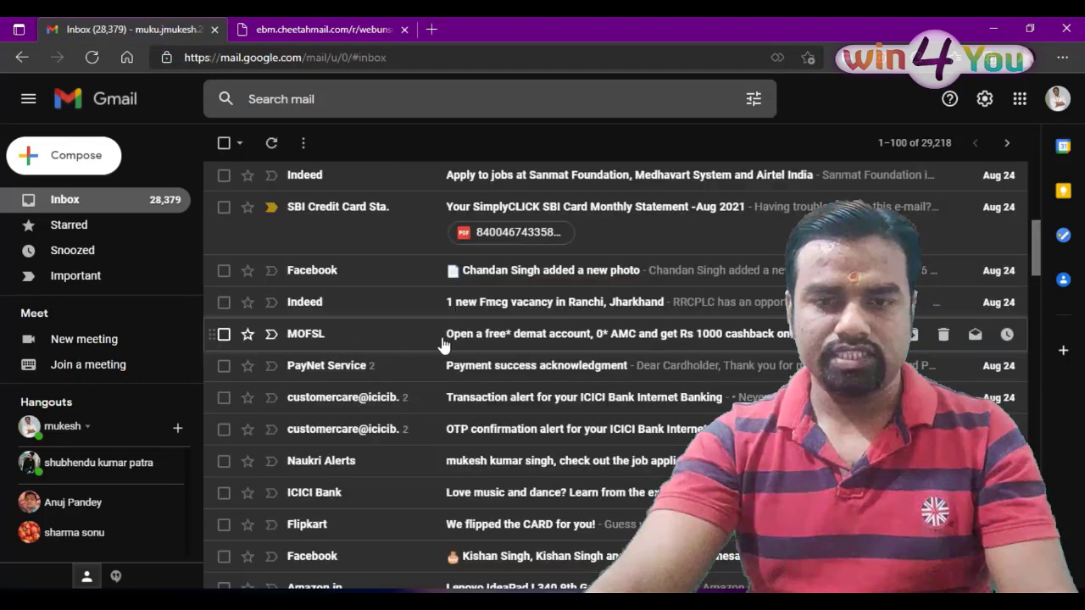
# Unsubscribe from the MOFSL demat account email through its footer link, close the confirmation page, and return to the inbox
pyautogui.click(631, 337)
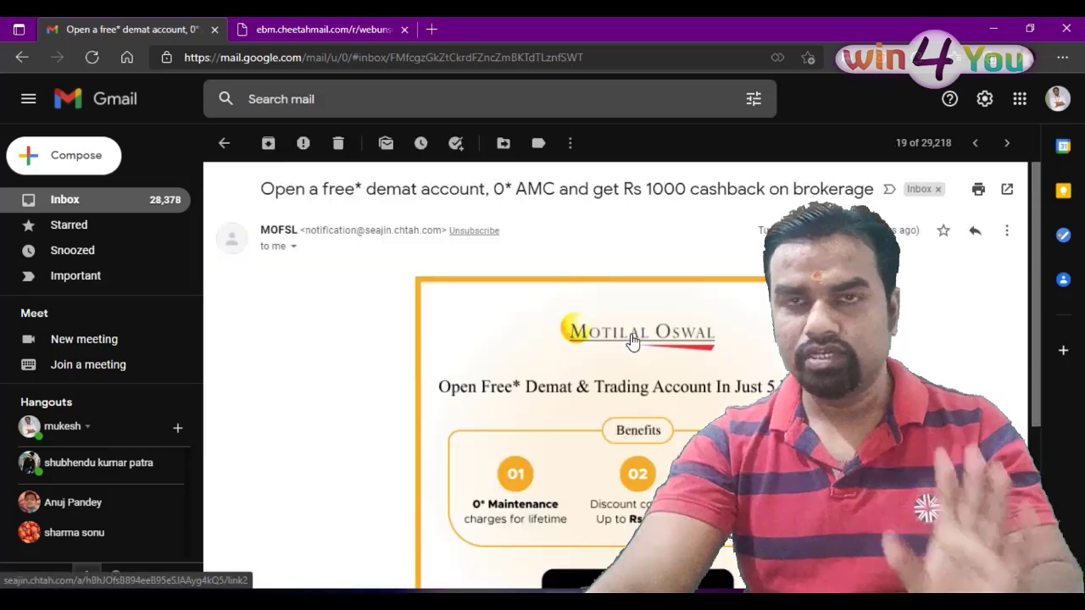
pyautogui.scroll(-3, 702, 356)
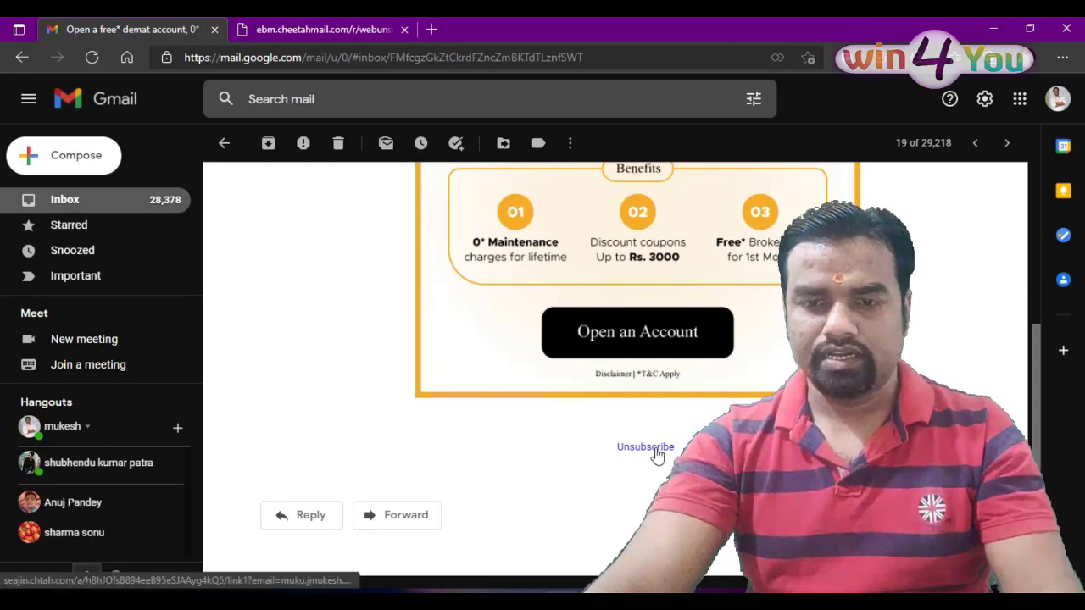
pyautogui.click(646, 447)
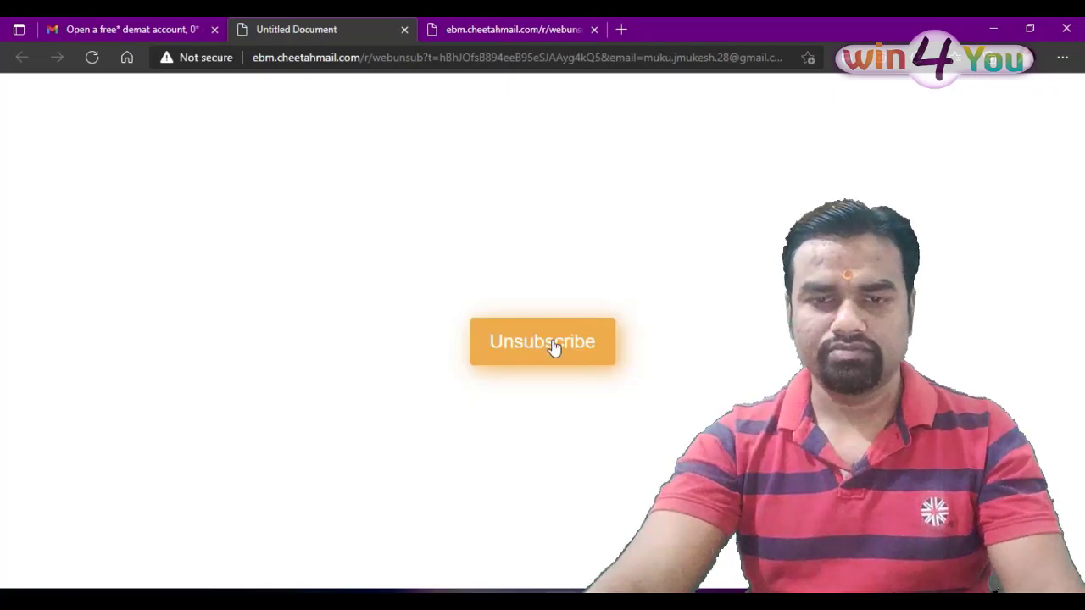
pyautogui.click(552, 345)
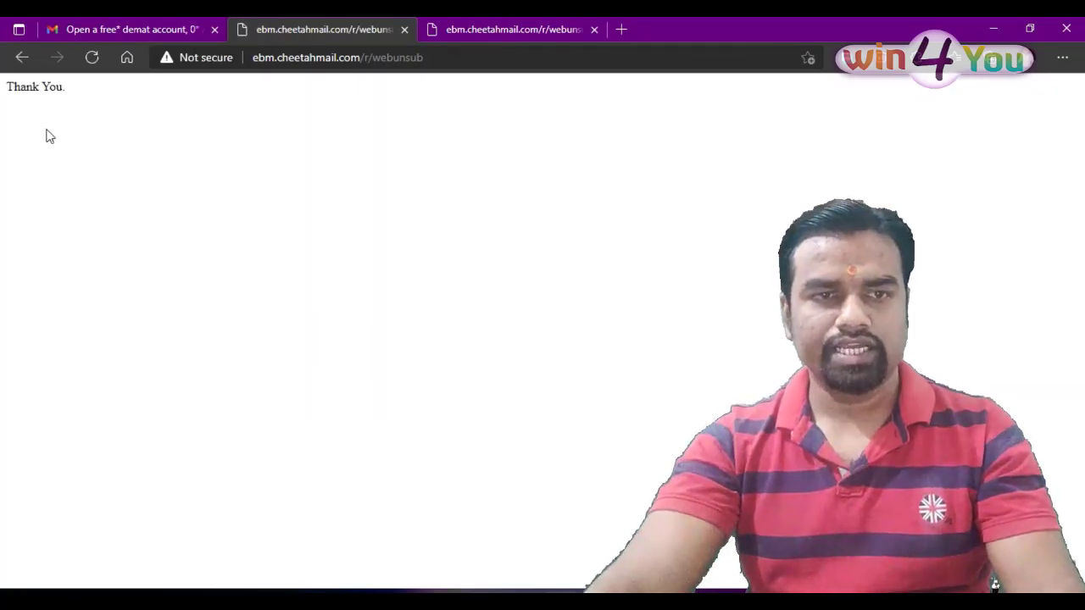
pyautogui.click(405, 30)
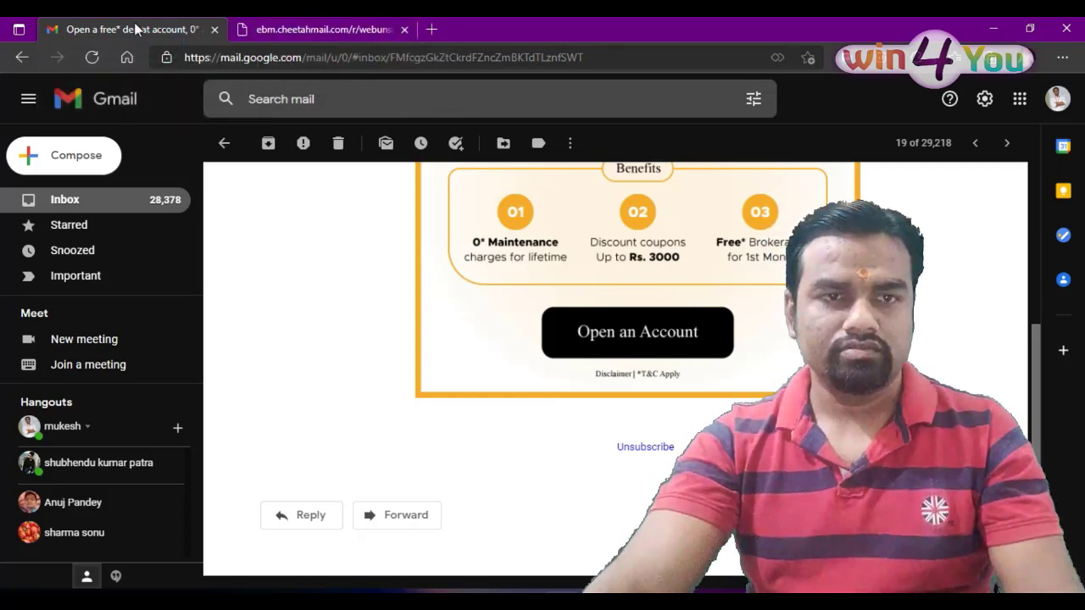
pyautogui.click(224, 142)
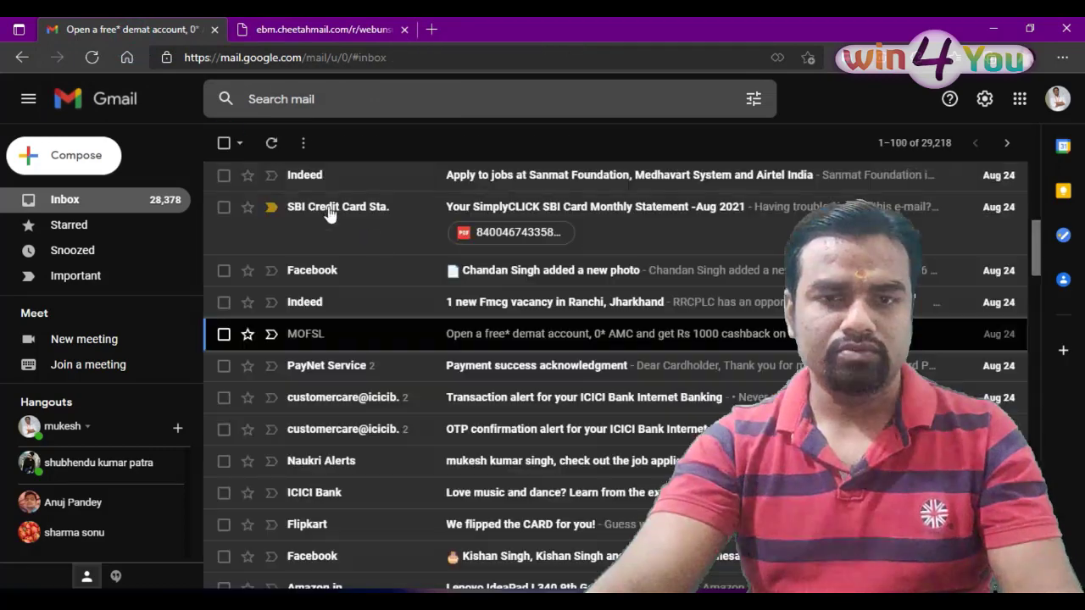
# Block AmbitionBox, the sender of the "Need your advice" email, and move the message to spam
pyautogui.scroll(-3, 518, 322)
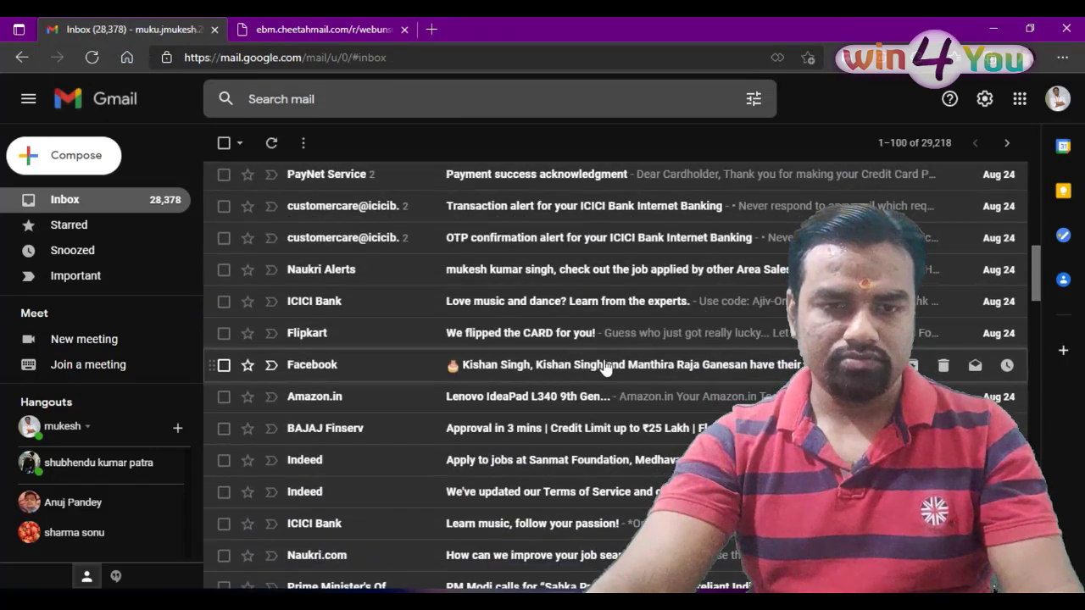
pyautogui.scroll(-5, 615, 368)
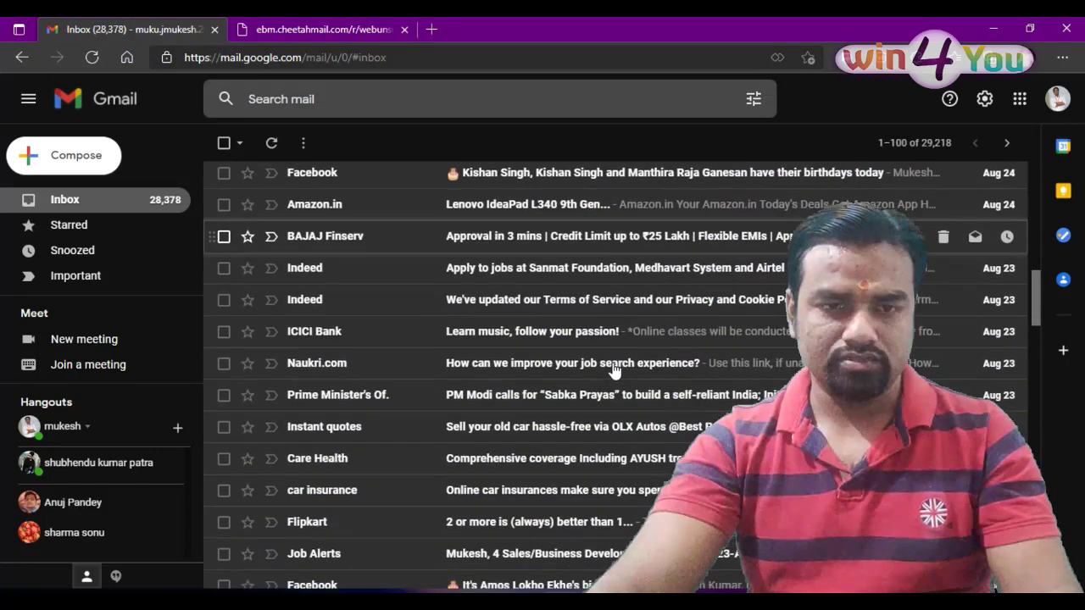
pyautogui.scroll(-4, 390, 403)
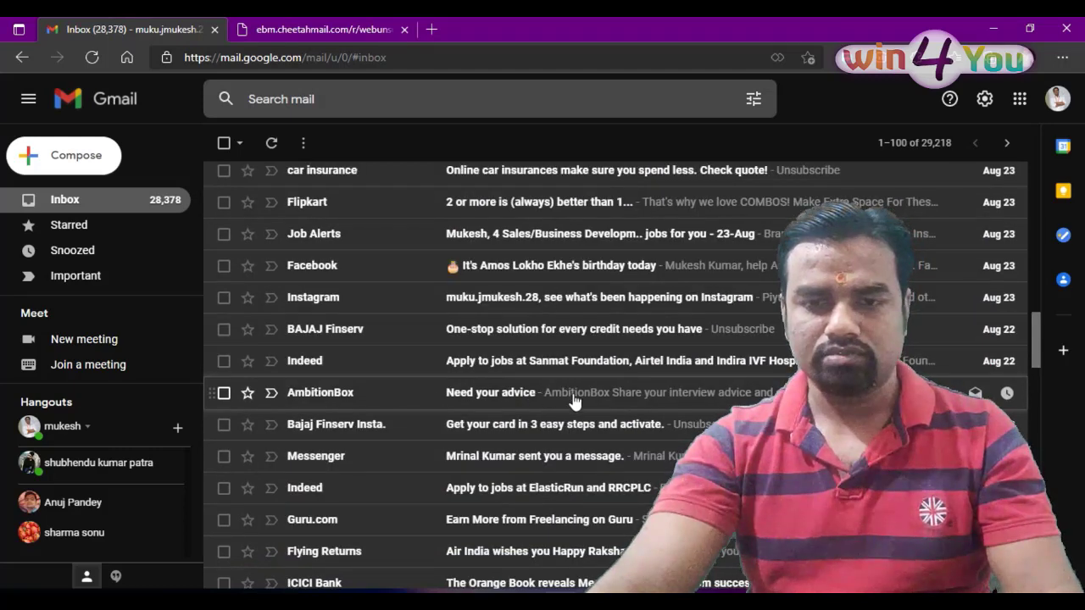
pyautogui.click(635, 398)
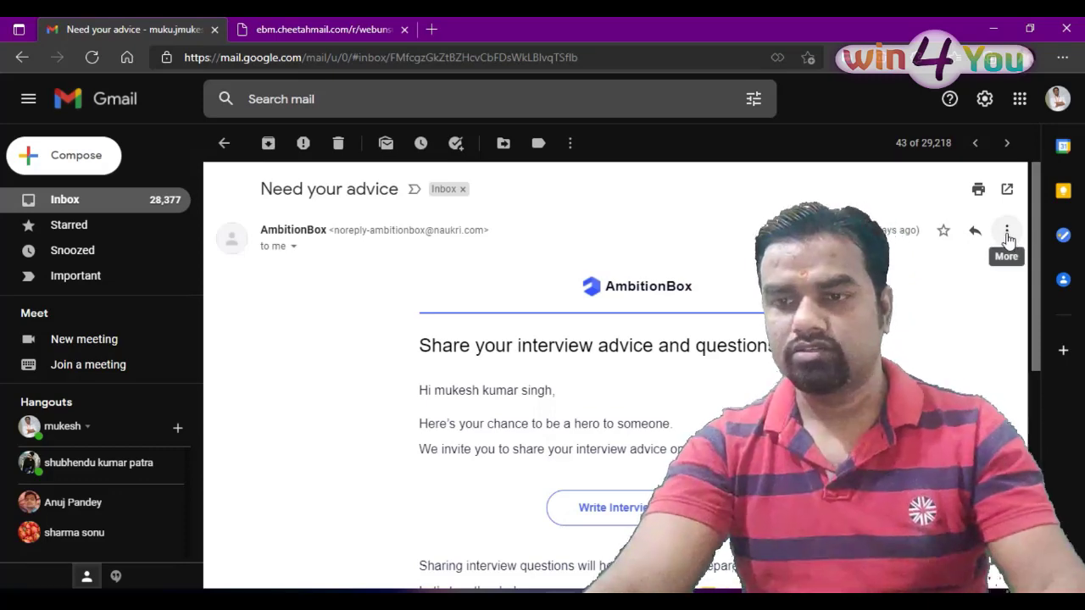
pyautogui.click(1008, 237)
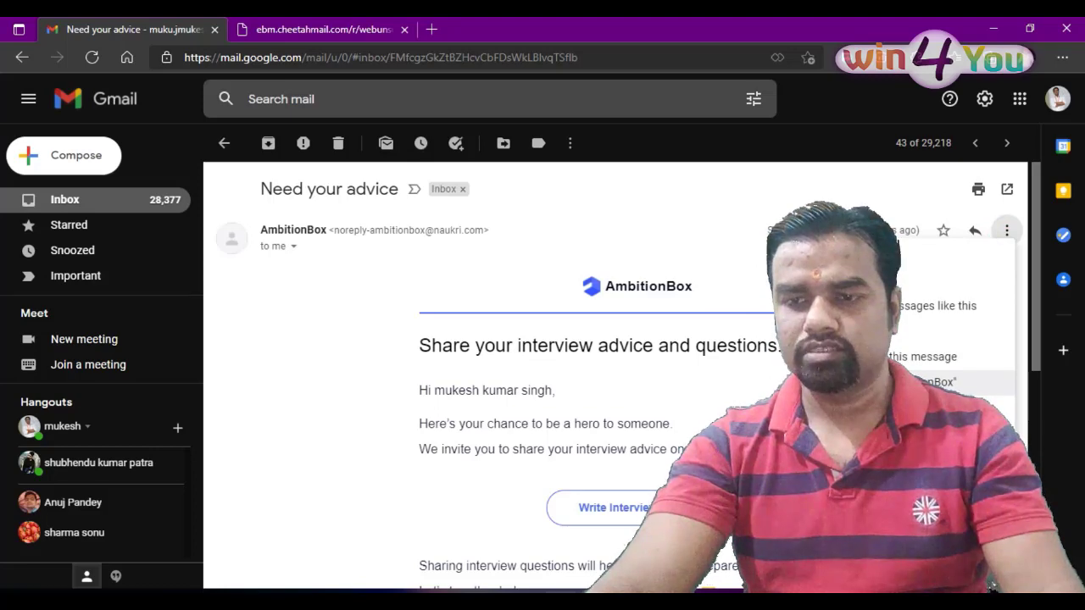
pyautogui.click(950, 382)
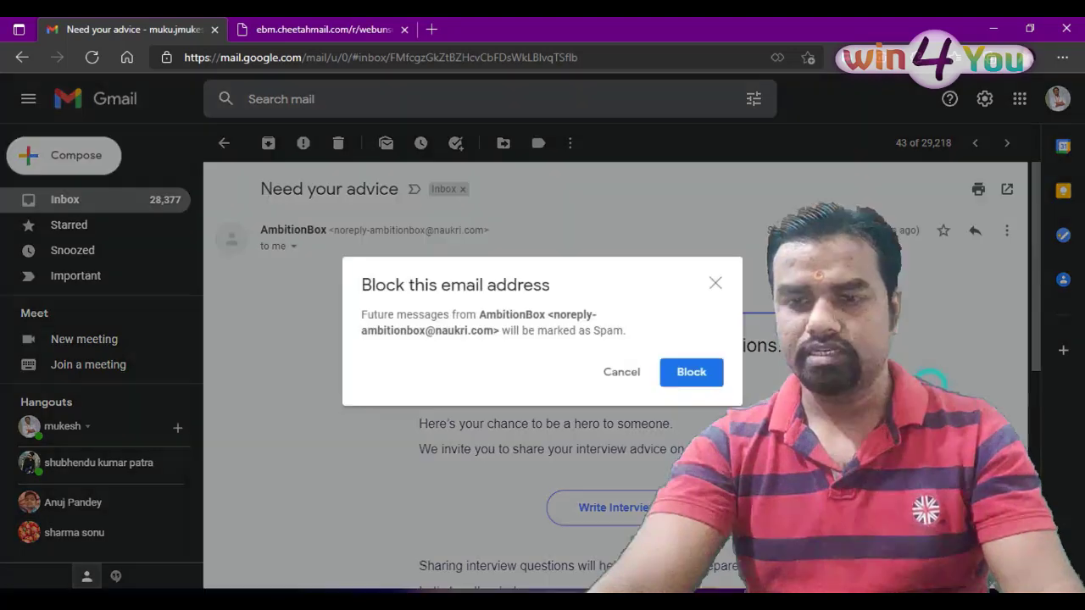
pyautogui.click(704, 382)
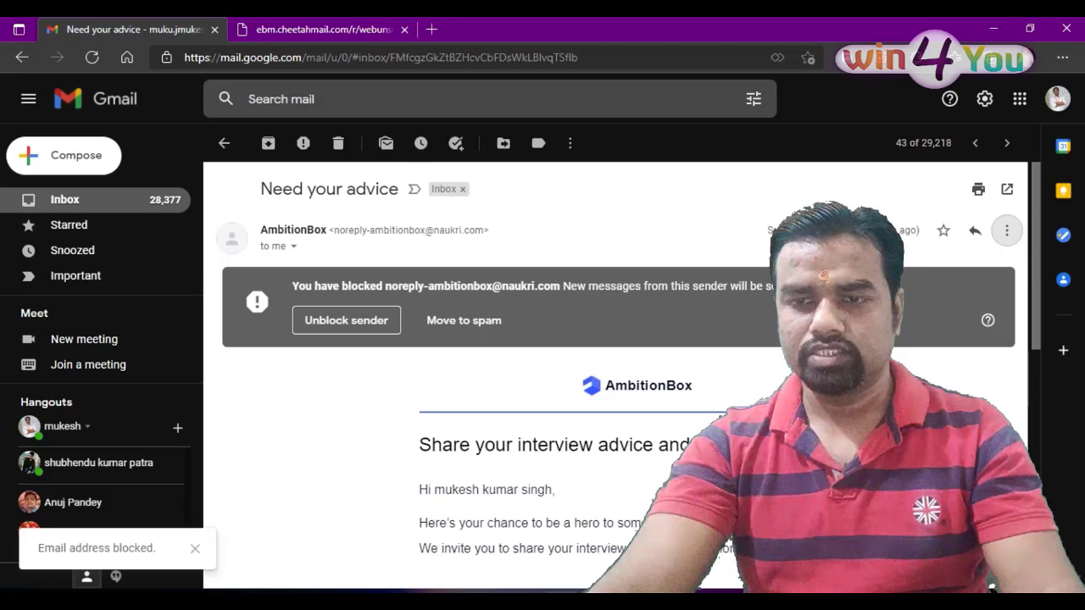
pyautogui.click(490, 329)
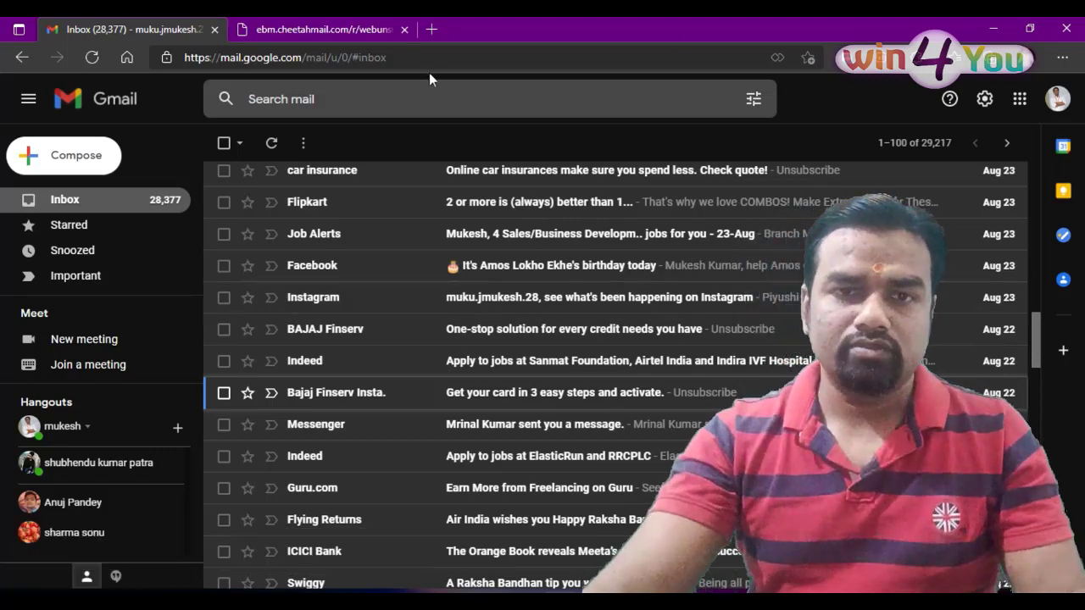
# Close the leftover unsubscribe confirmation page and sign out of the Google account
pyautogui.click(405, 28)
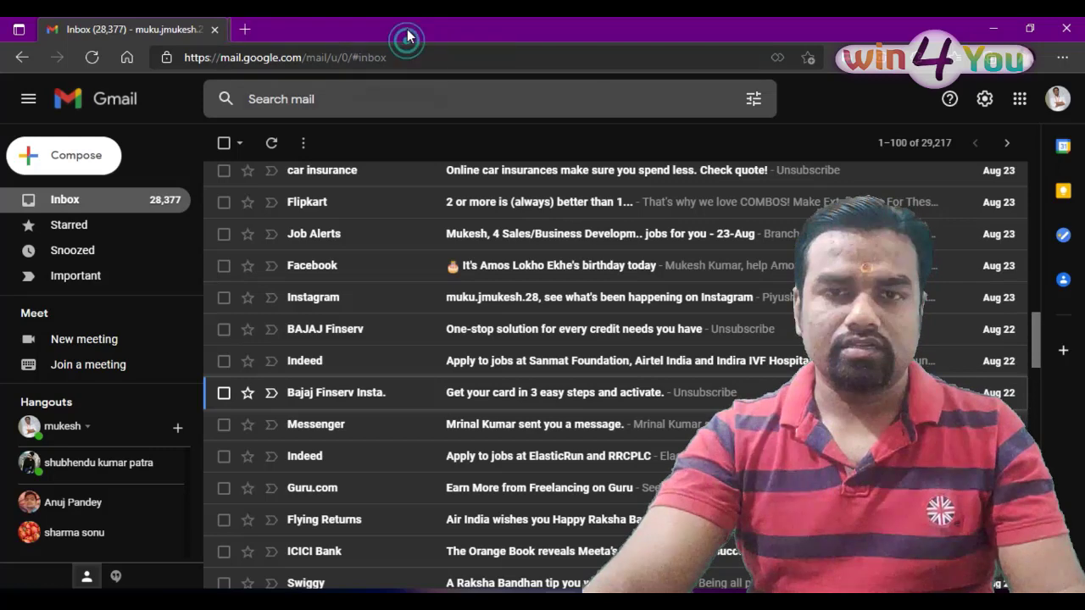
pyautogui.click(1058, 98)
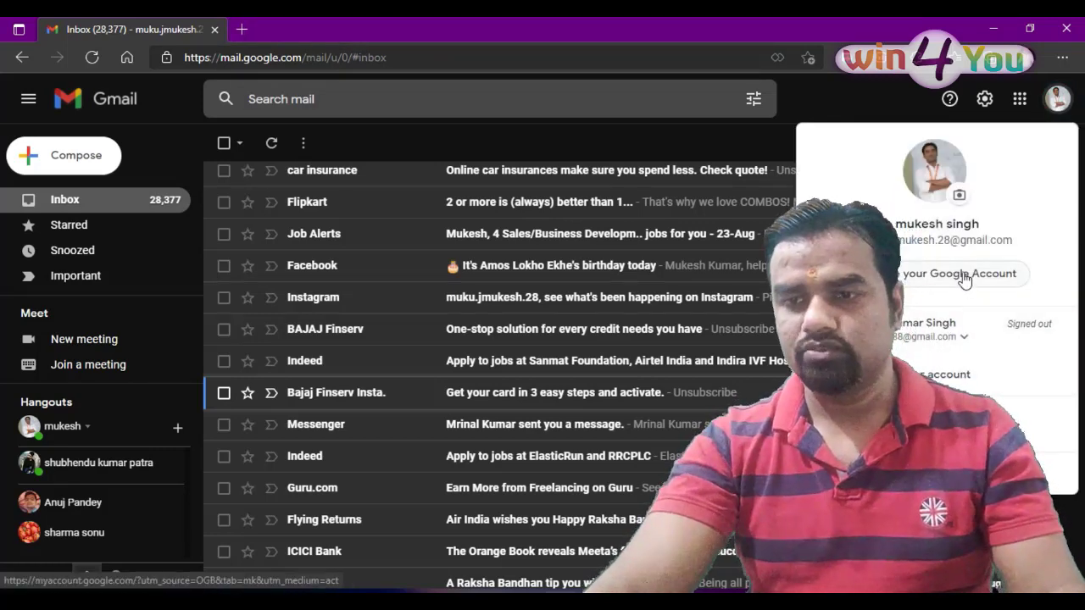
pyautogui.click(937, 431)
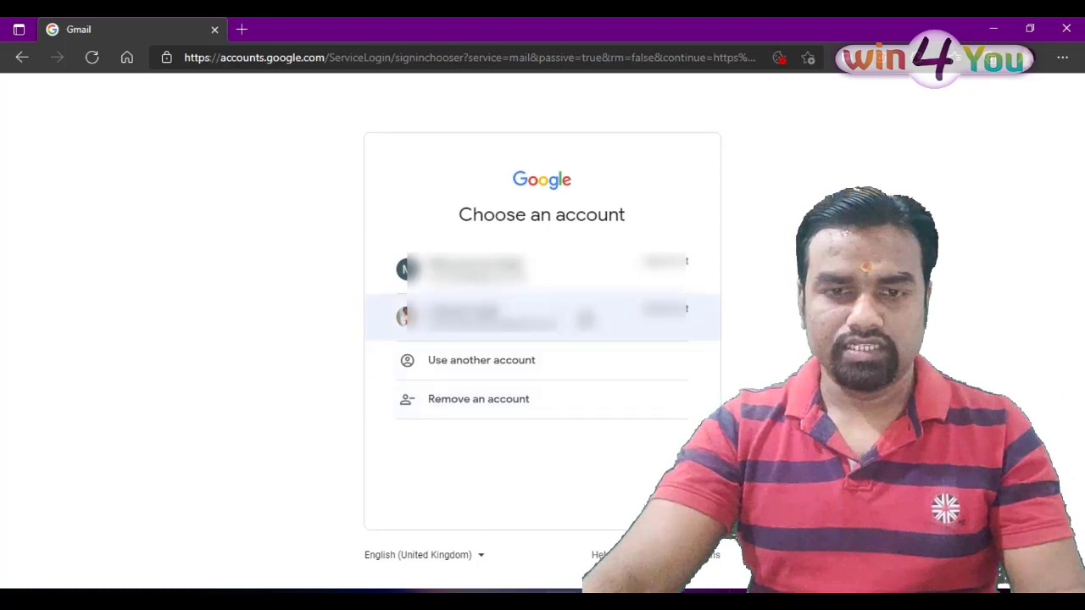
# Open the unroll.me website in a new browser tab
pyautogui.click(241, 30)
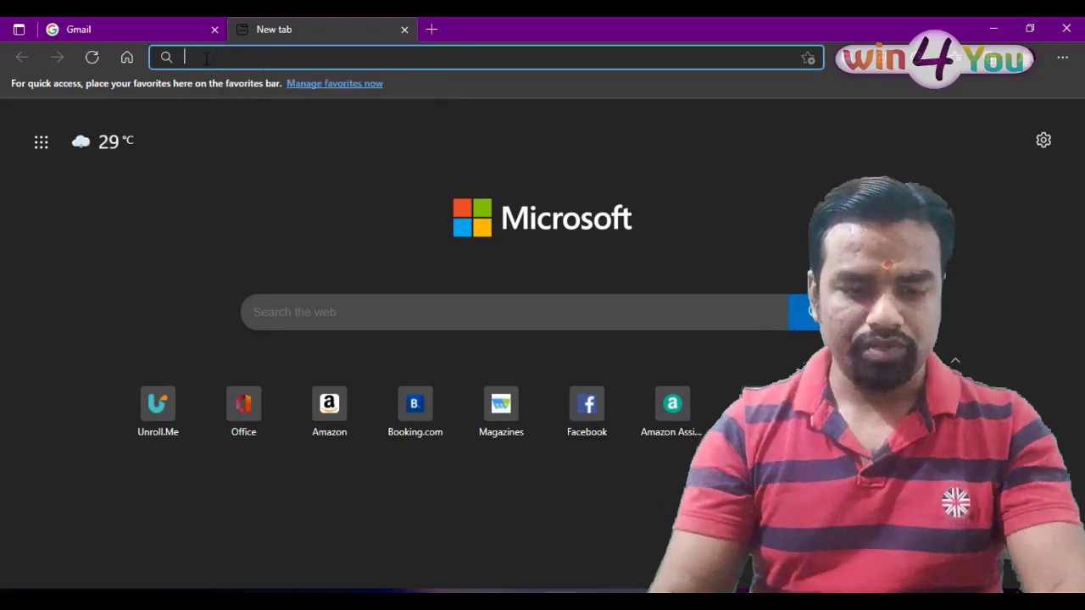
pyautogui.write('unr')
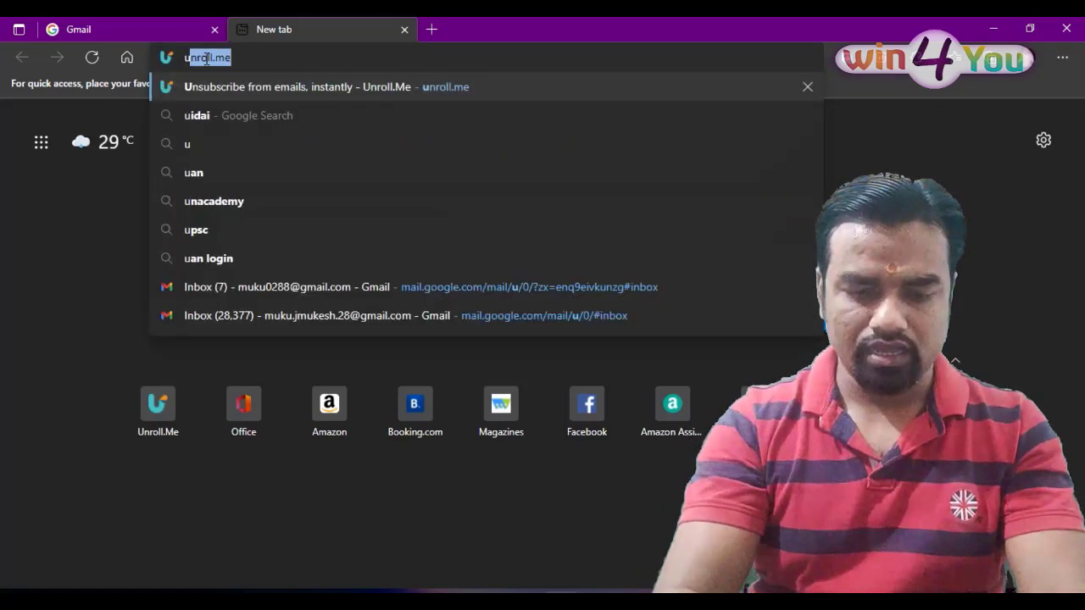
pyautogui.write('oll.')
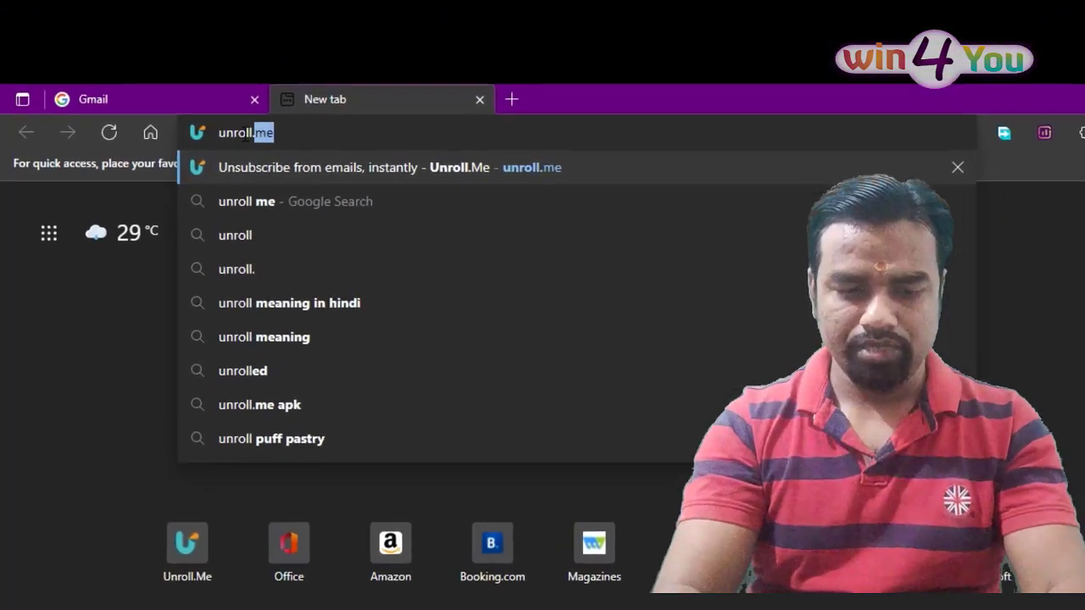
pyautogui.write('me')
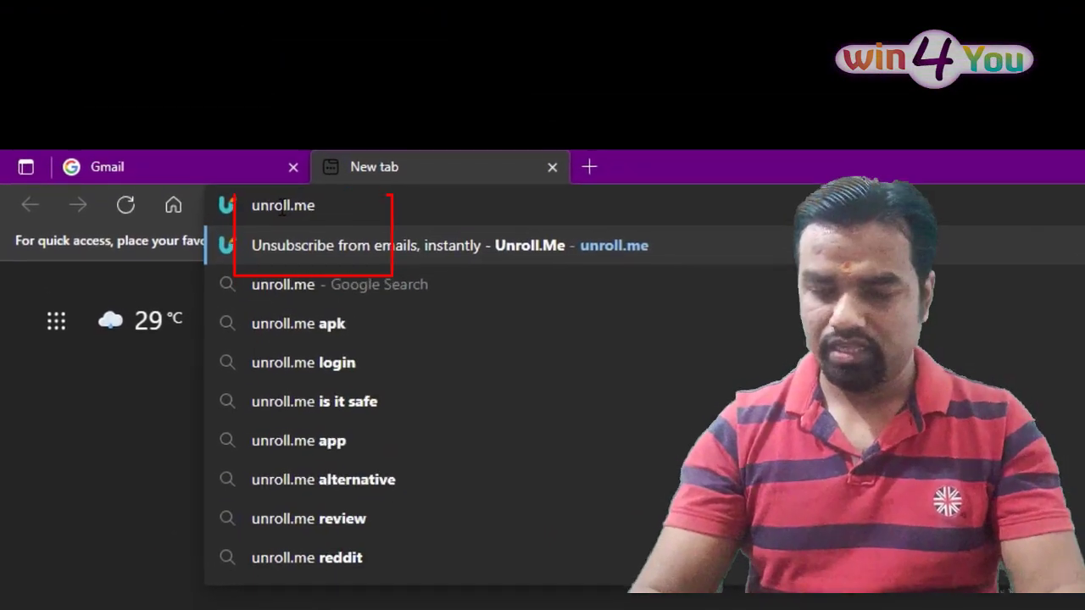
pyautogui.press('Return')
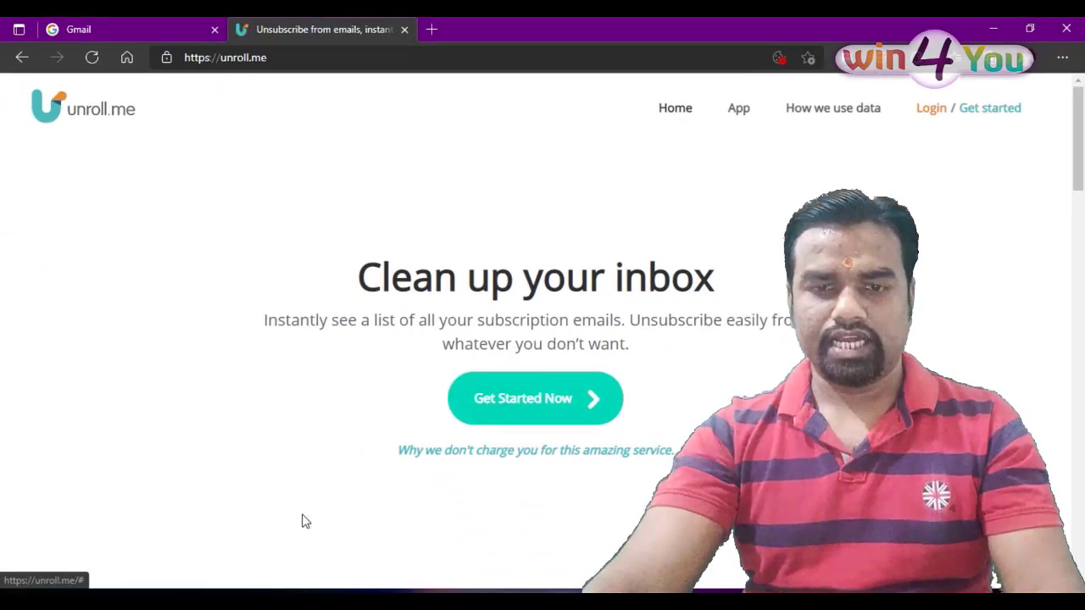
# Start the Unroll.Me sign-up with Google and accept its terms of service and privacy policy
pyautogui.click(559, 405)
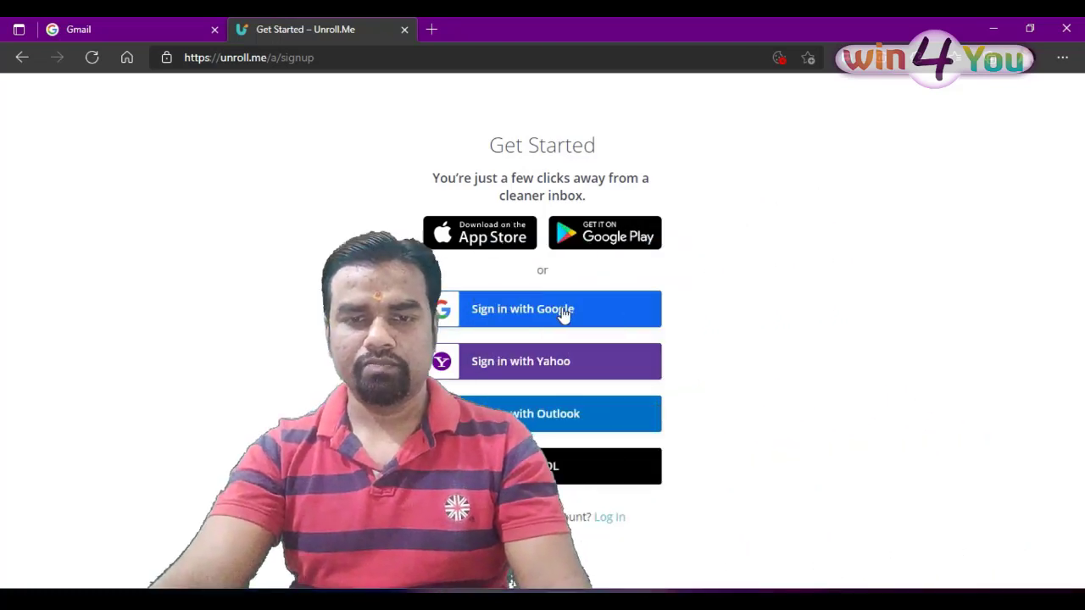
pyautogui.click(560, 309)
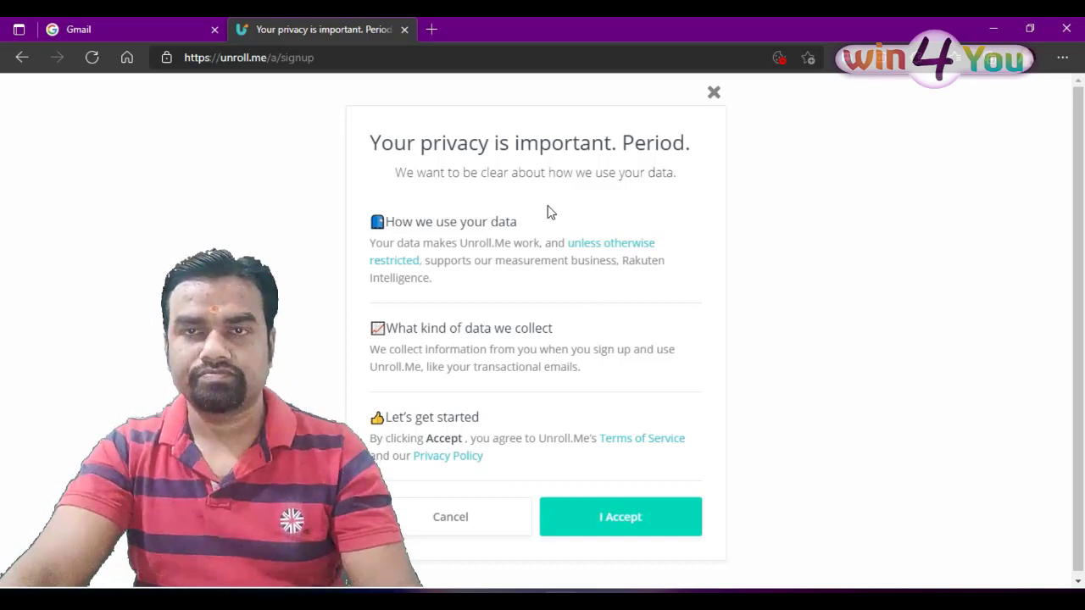
pyautogui.click(638, 524)
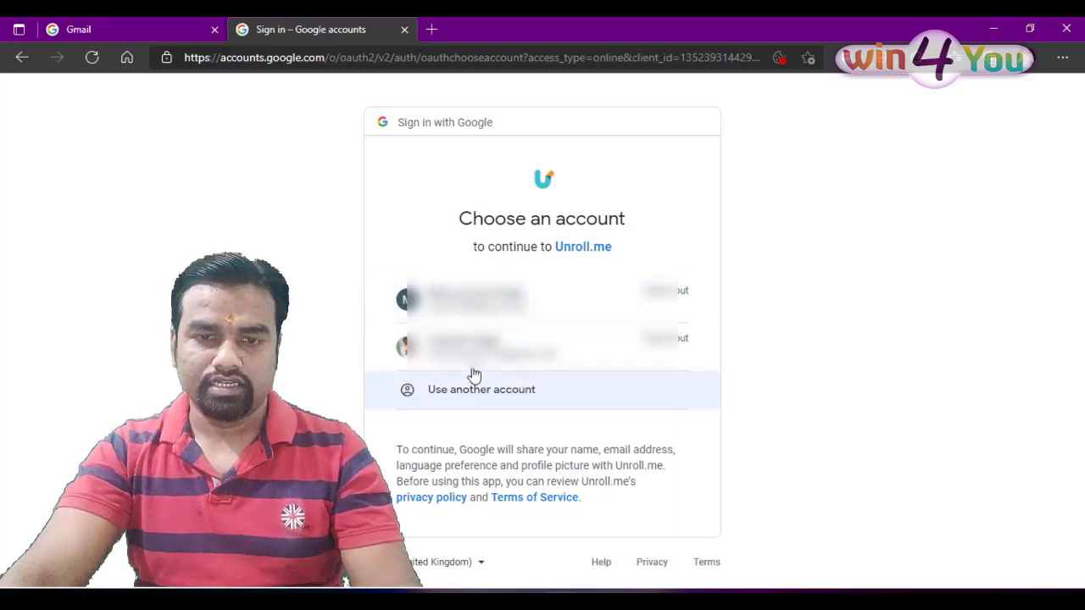
# Choose the second listed Google account for Unroll.Me and sign in with the account password
pyautogui.click(543, 347)
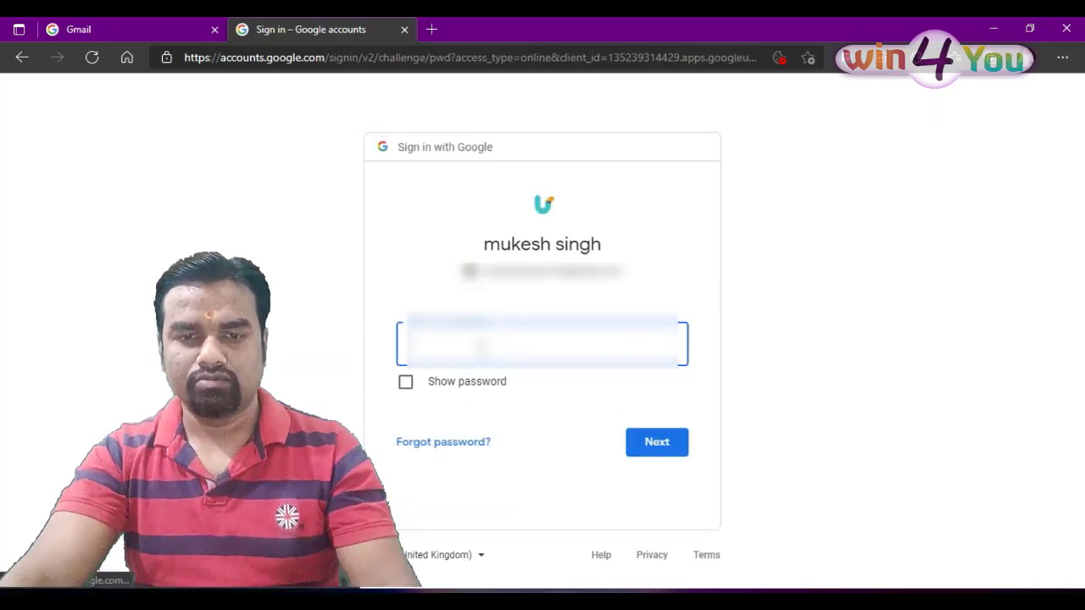
pyautogui.write('•')
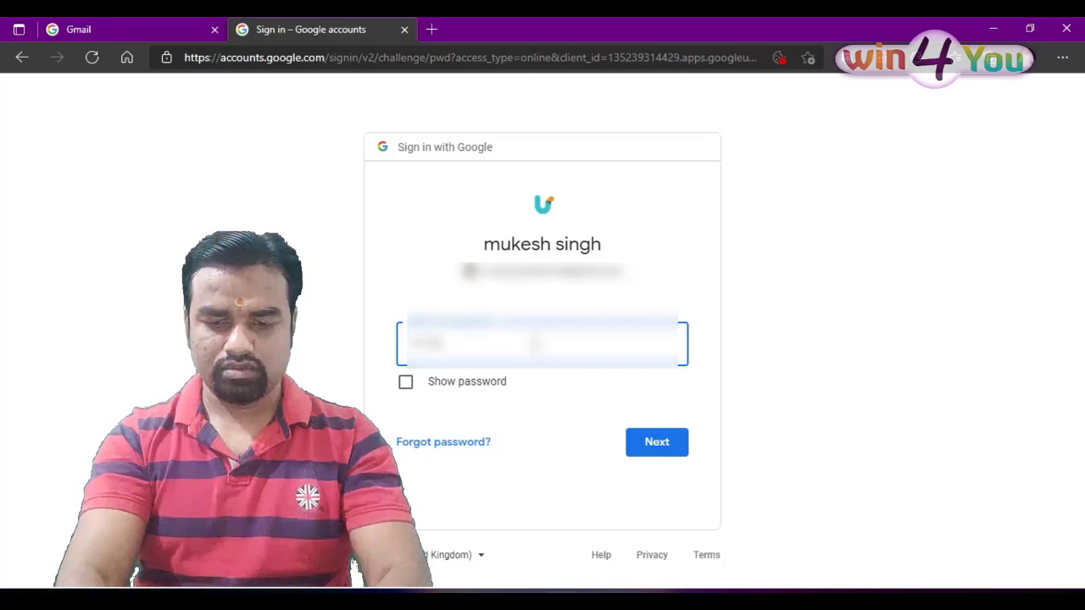
pyautogui.press('Return')
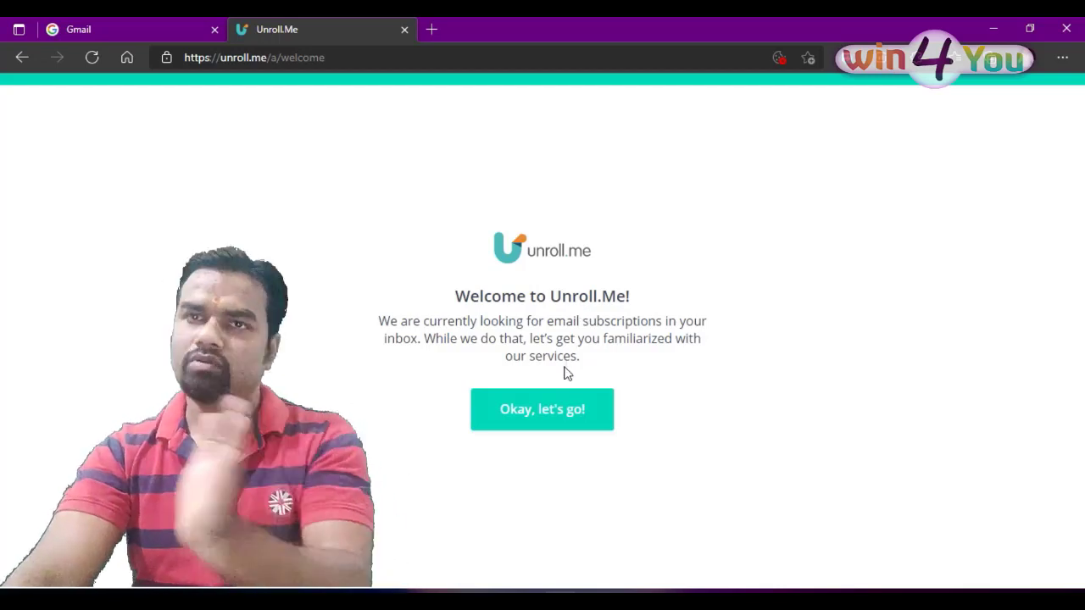
# Go through the Unroll.Me introduction to Unsubscribe, Rollup and Keep in Inbox, and start editing the found subscriptions
pyautogui.click(560, 419)
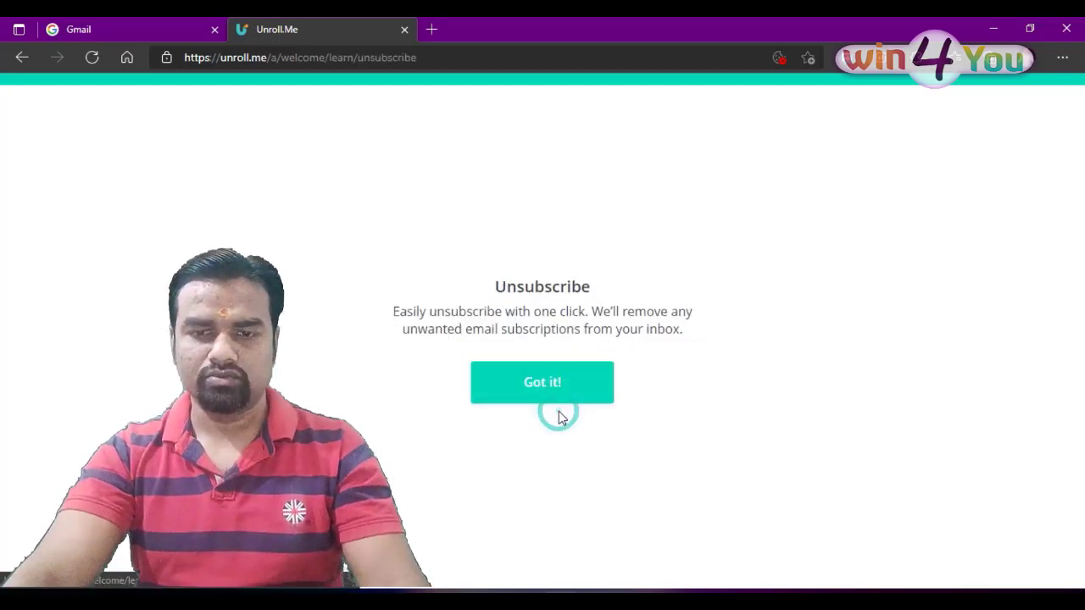
pyautogui.click(553, 388)
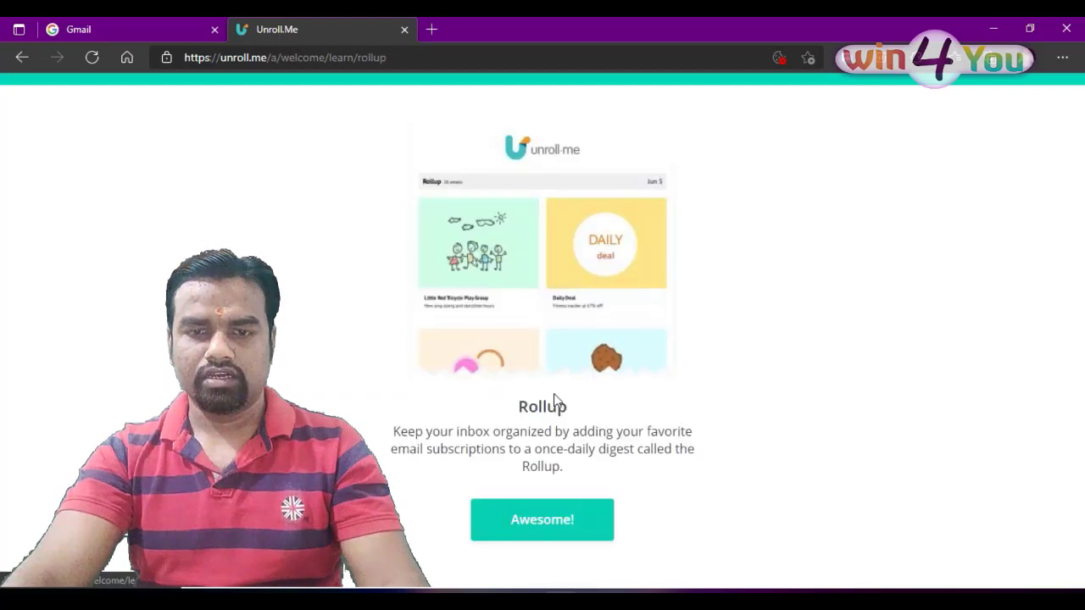
pyautogui.click(557, 519)
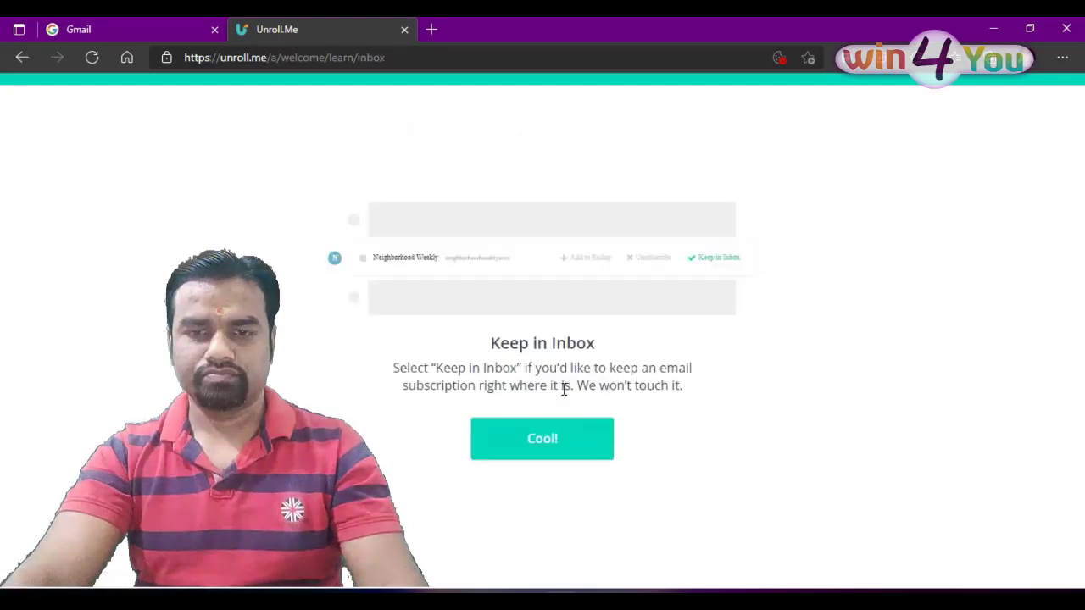
pyautogui.click(555, 443)
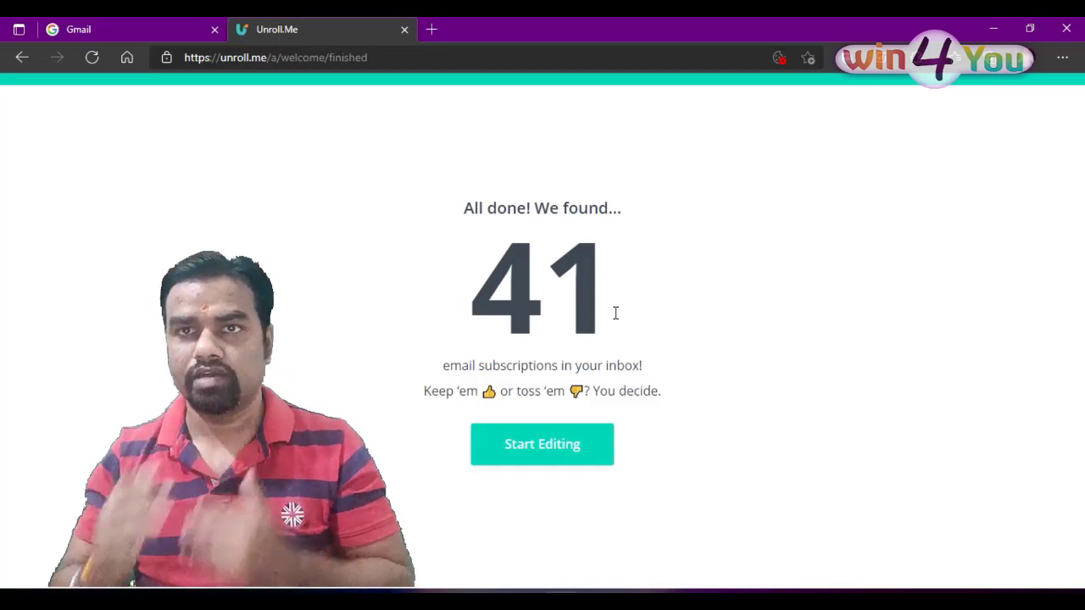
pyautogui.click(550, 463)
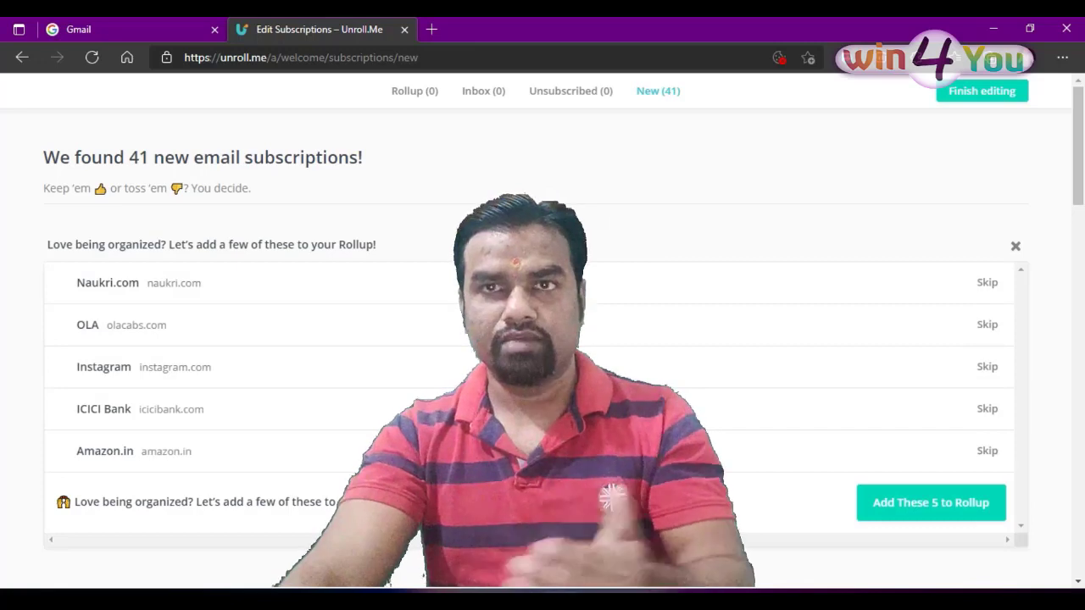
# Unsubscribe from the two BM List mailings in section B, sent from benchmarkemail.com and bmsend.com
pyautogui.scroll(-2, 457, 298)
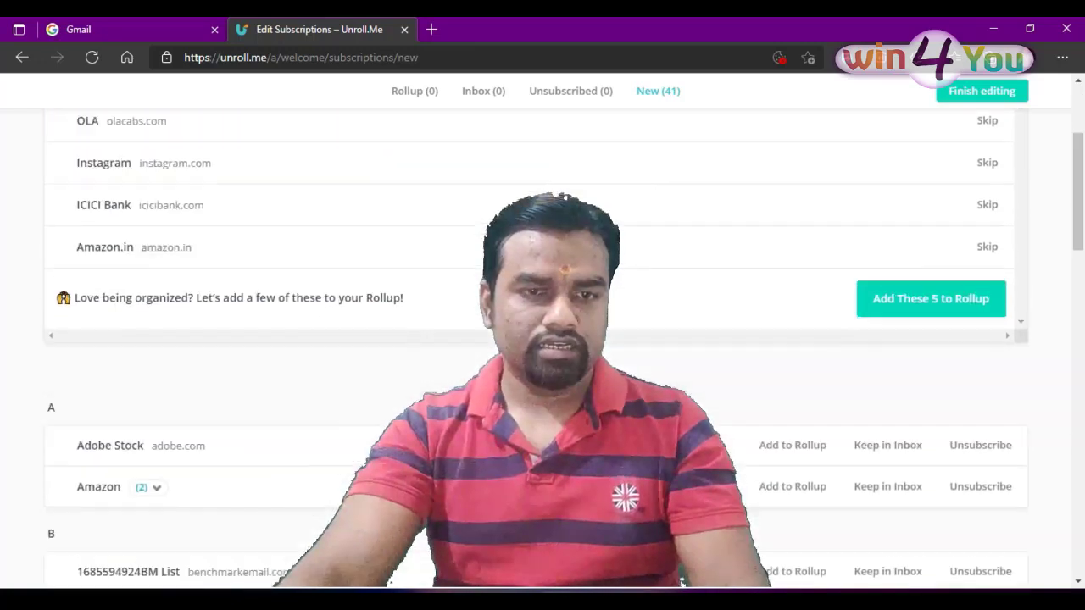
pyautogui.scroll(-2, 639, 328)
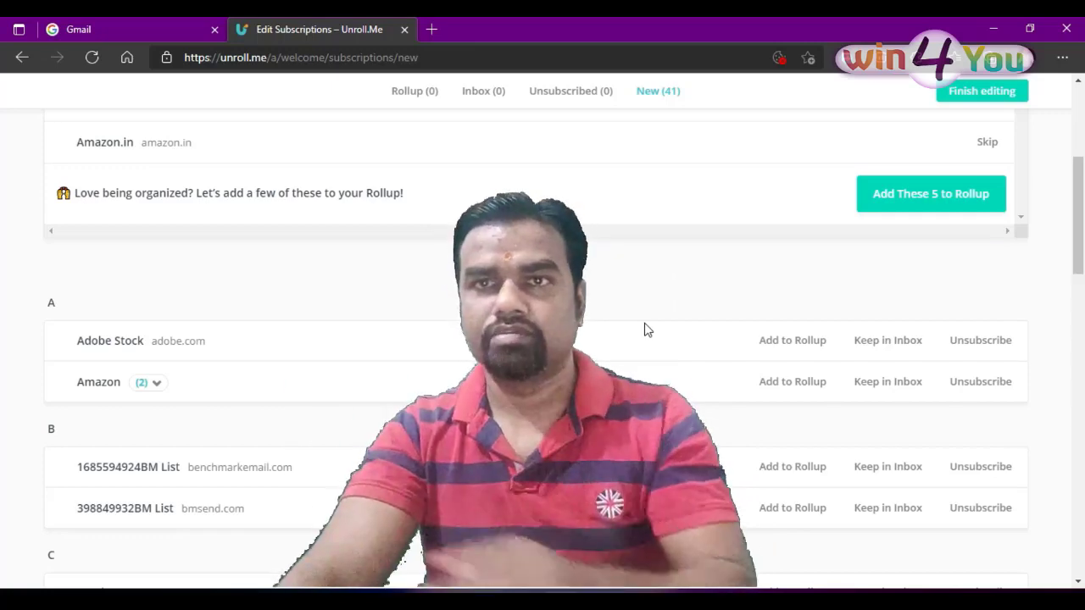
pyautogui.scroll(-1, 658, 269)
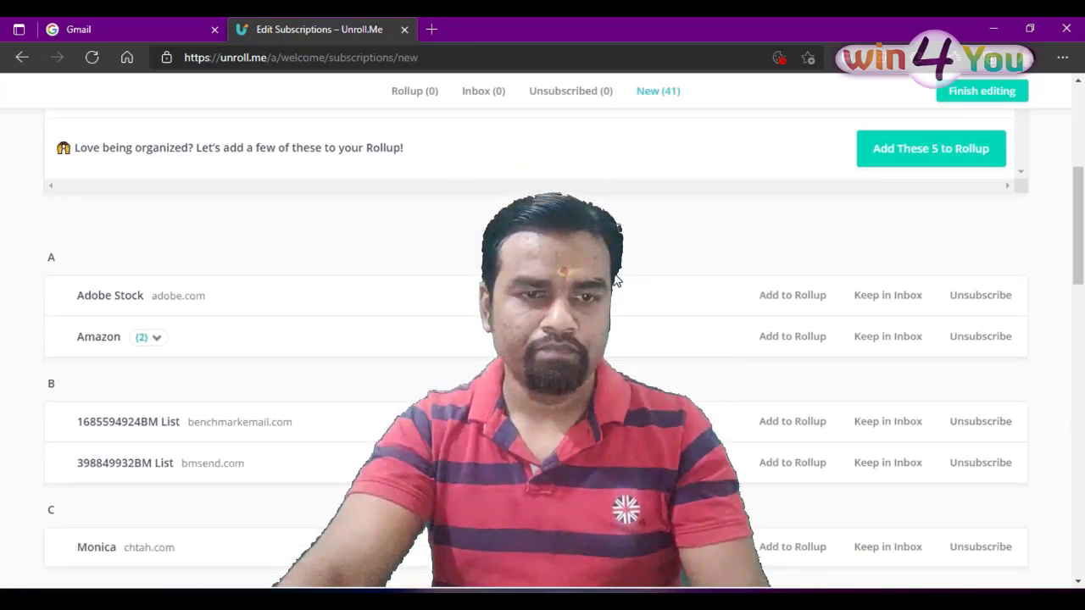
pyautogui.scroll(1, 622, 274)
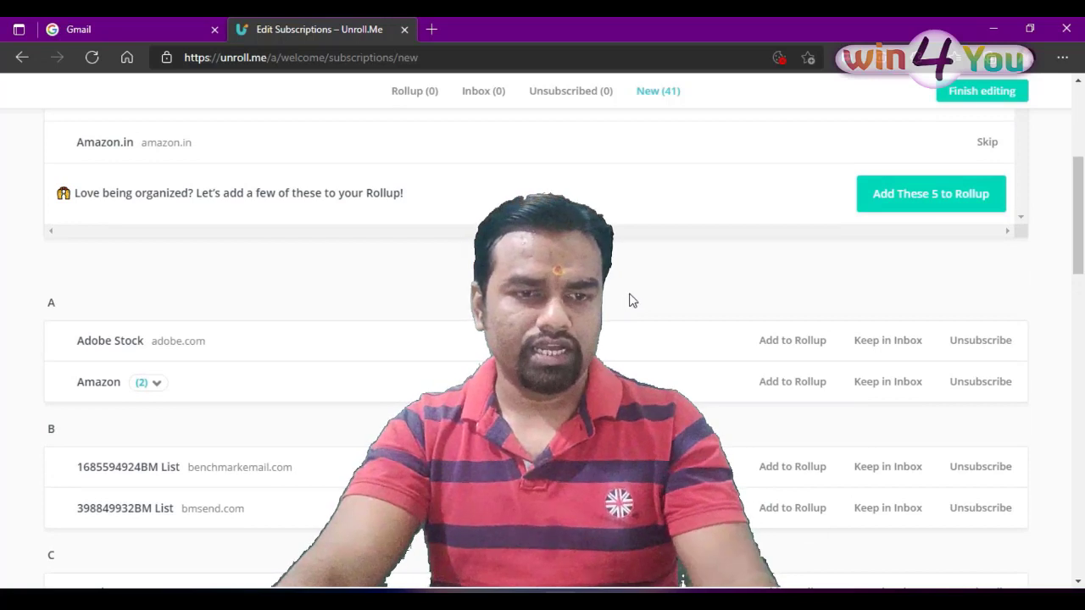
pyautogui.scroll(-2, 636, 305)
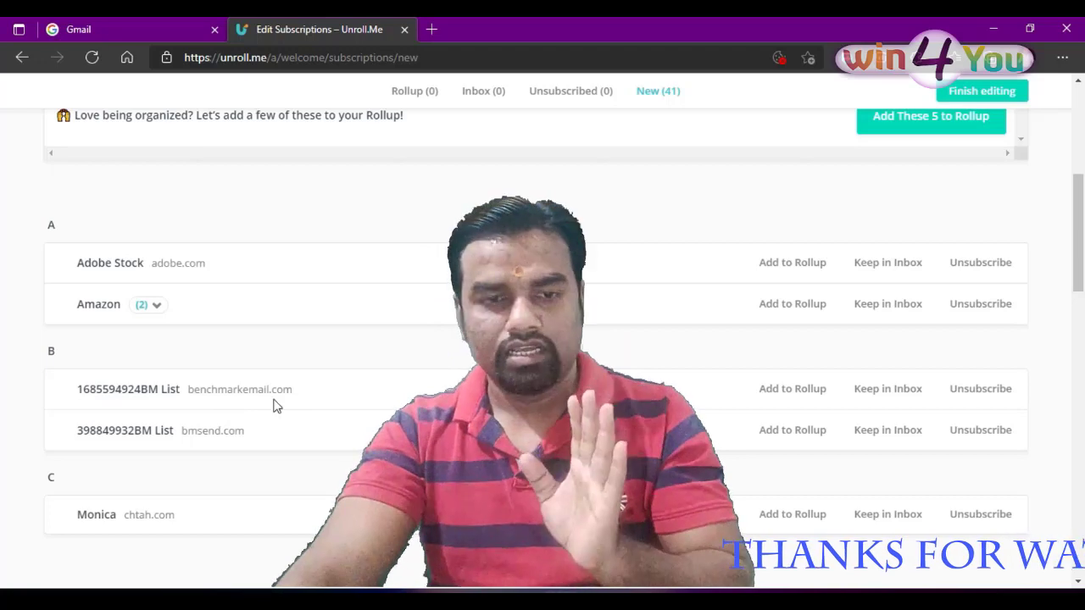
pyautogui.click(980, 389)
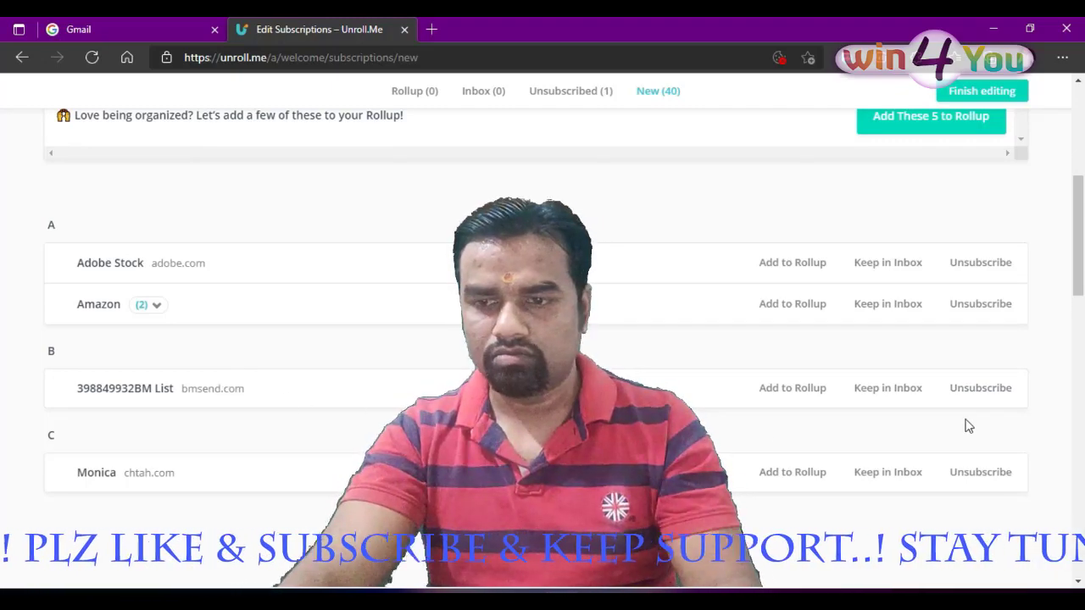
pyautogui.click(993, 388)
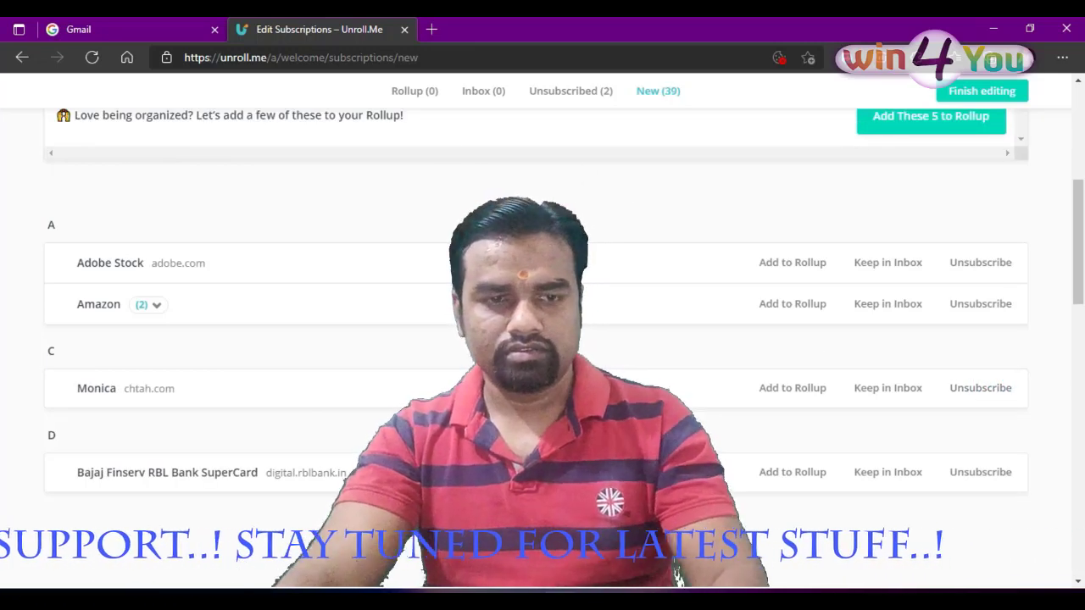
# Unsubscribe from the chtah.com sender in section C and from Finity Product in section F
pyautogui.scroll(-3, 837, 362)
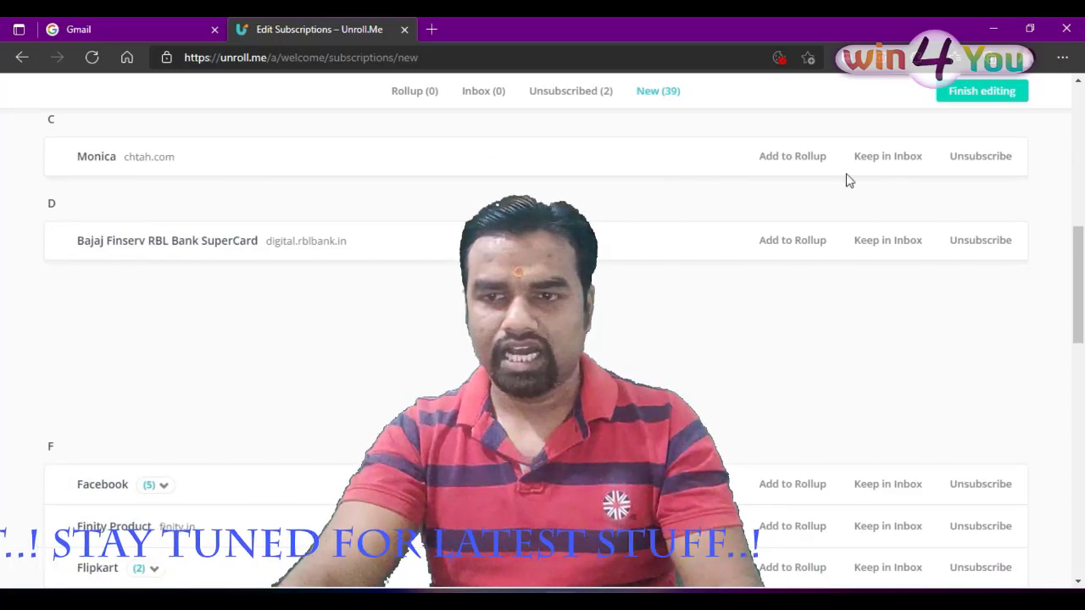
pyautogui.click(986, 161)
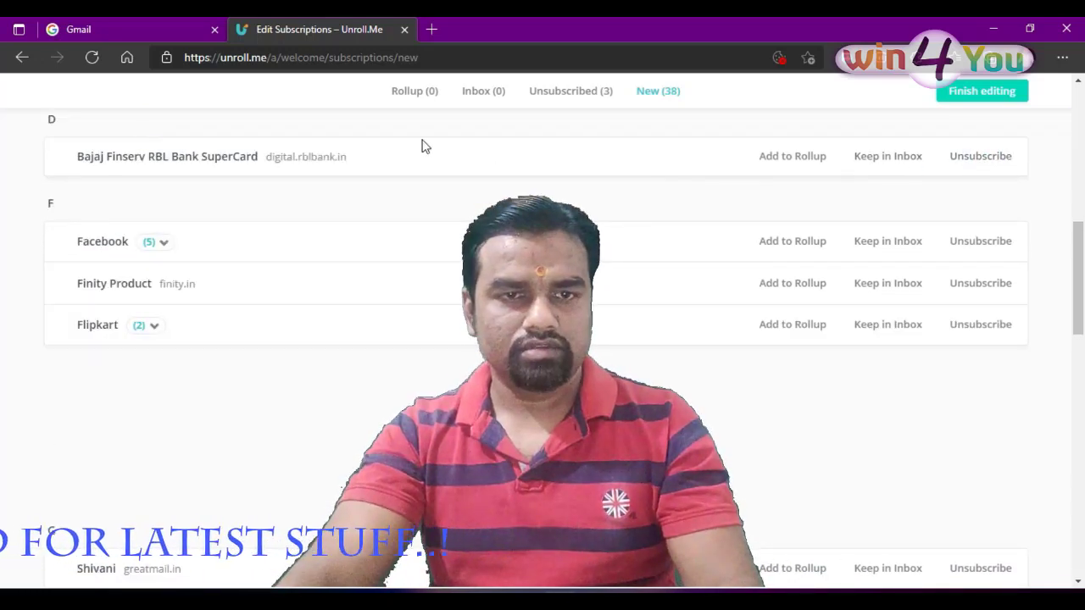
pyautogui.scroll(-1, 888, 305)
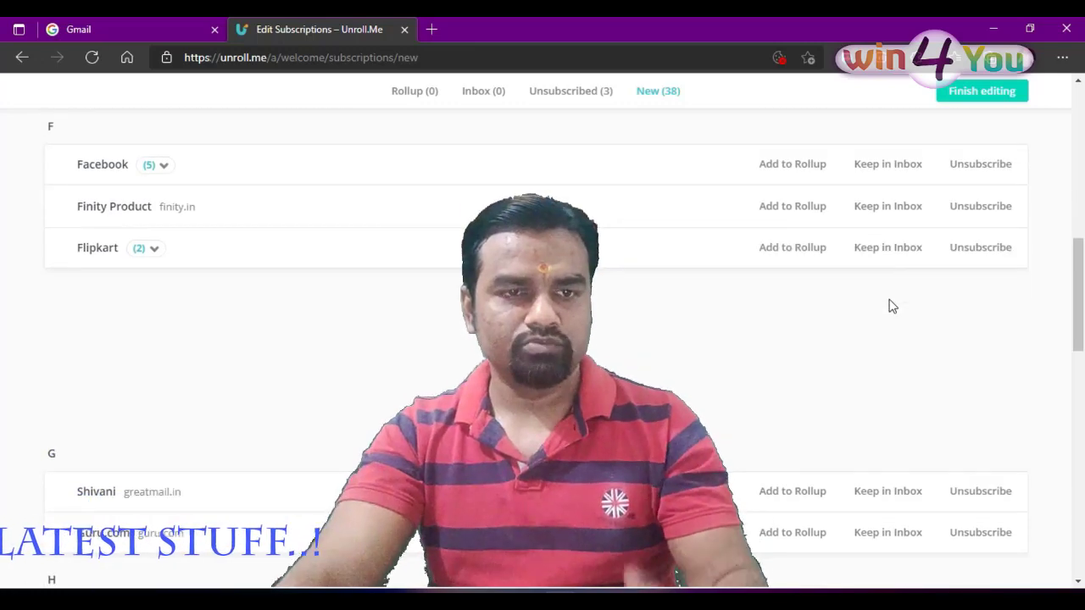
pyautogui.scroll(-1, 889, 316)
pyautogui.scroll(2, 899, 286)
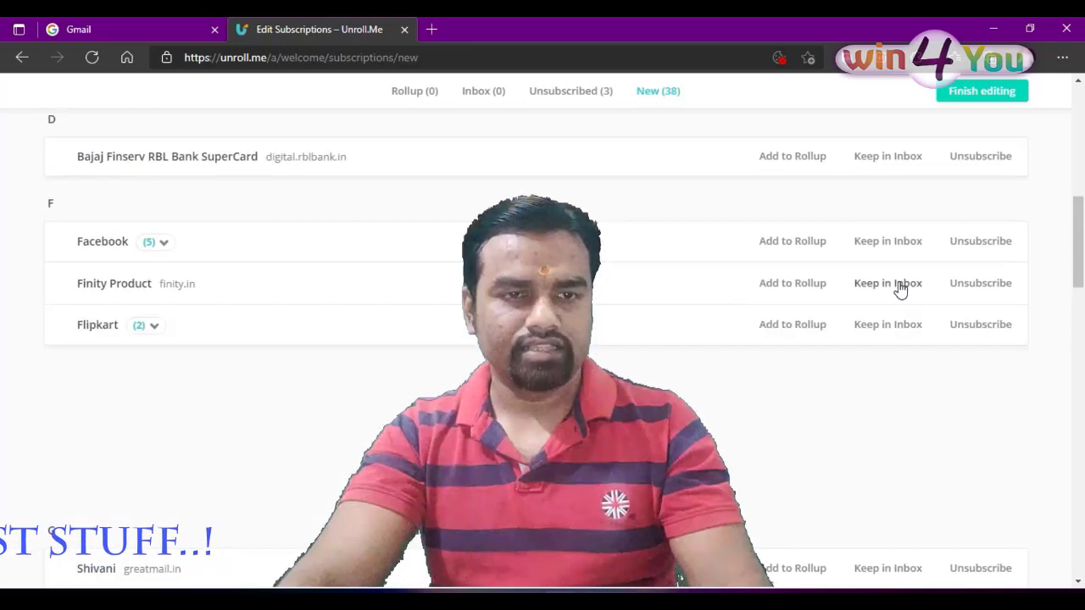
pyautogui.click(981, 283)
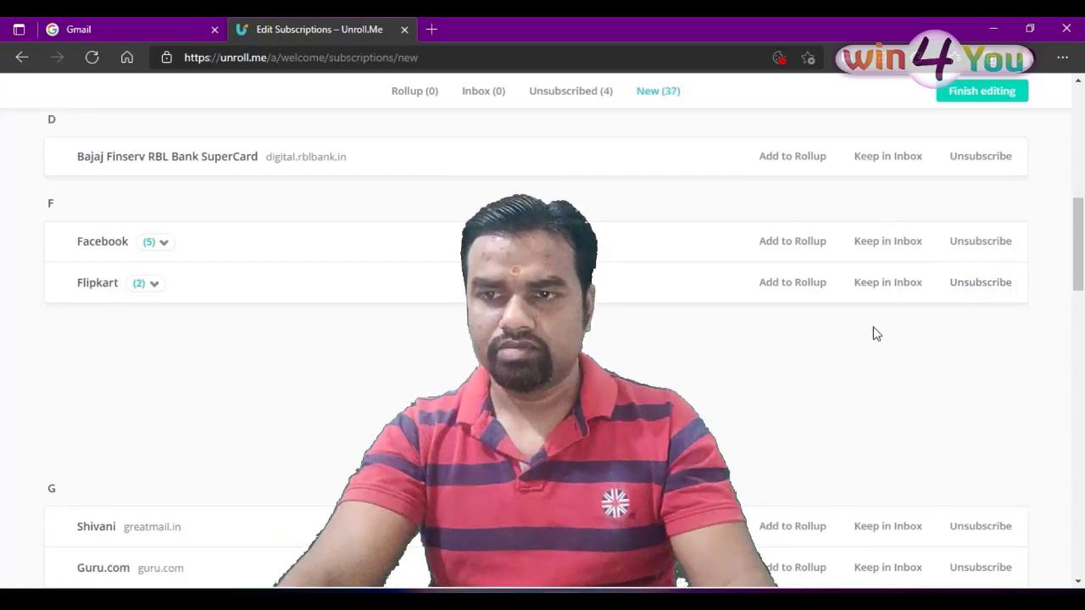
# Unsubscribe from the greatmail.in sender and Guru.com in section G of the new subscriptions
pyautogui.scroll(-3, 894, 353)
pyautogui.scroll(-2, 893, 351)
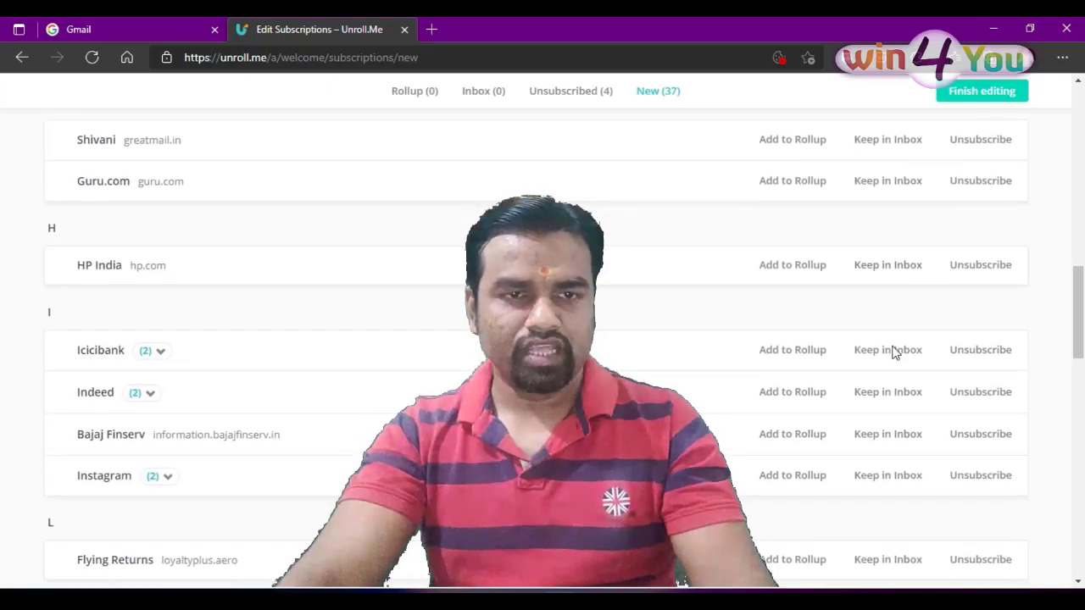
pyautogui.scroll(1, 907, 333)
pyautogui.click(1006, 227)
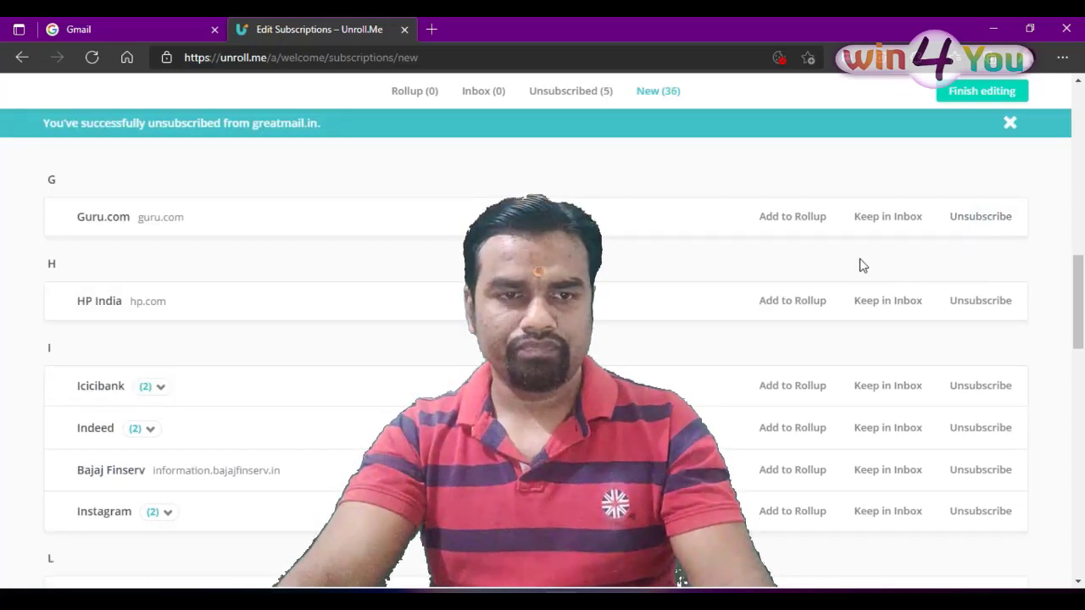
pyautogui.click(996, 220)
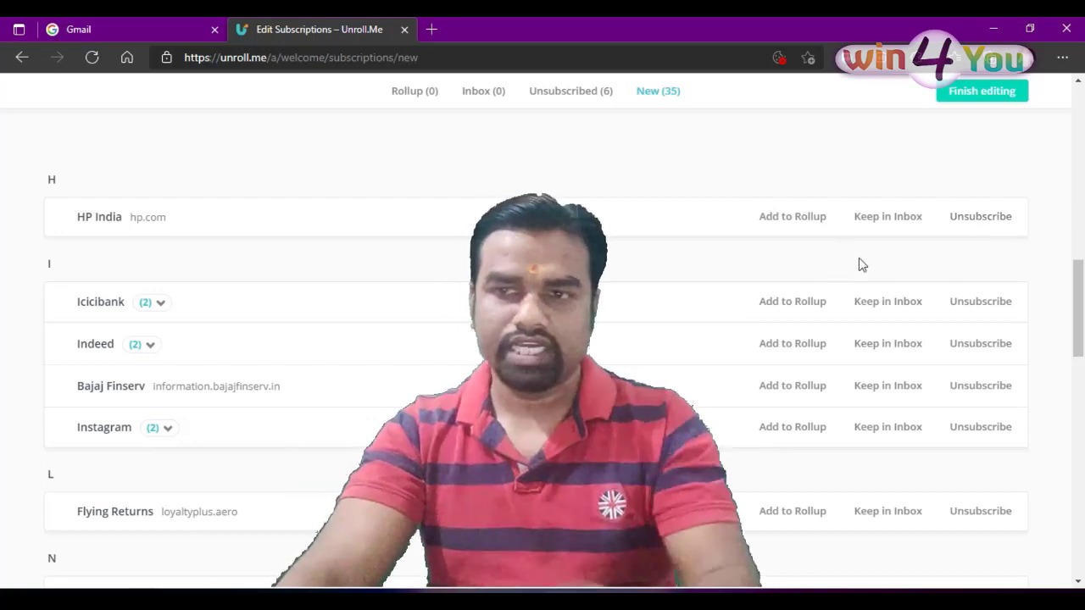
# Finish editing the subscriptions, dismiss the share request and continue past the summary to the Edit Subscriptions page
pyautogui.scroll(-5, 852, 272)
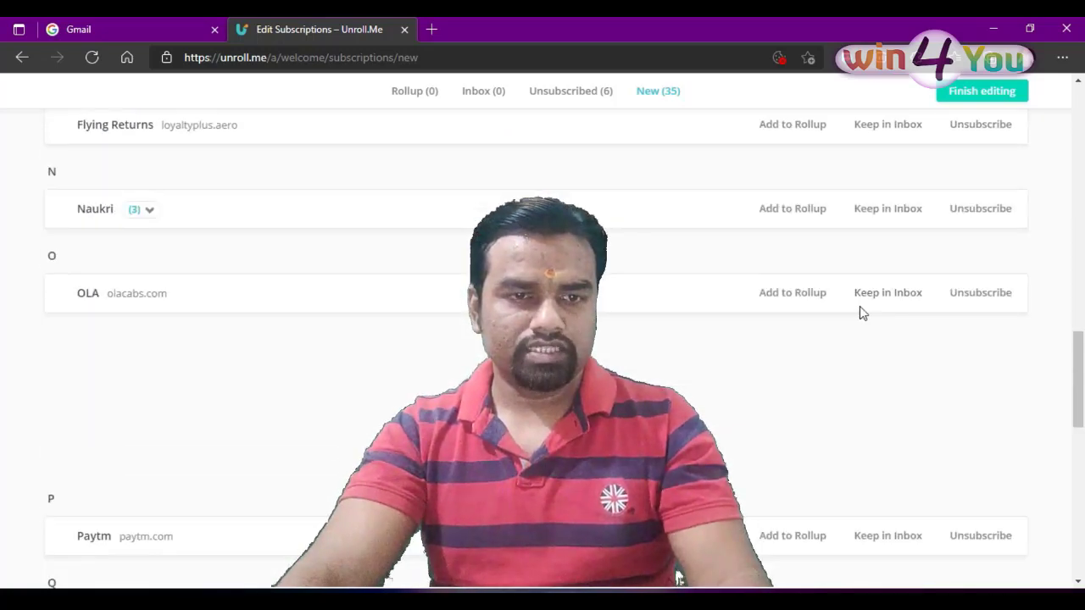
pyautogui.scroll(-2, 864, 318)
pyautogui.scroll(-3, 873, 325)
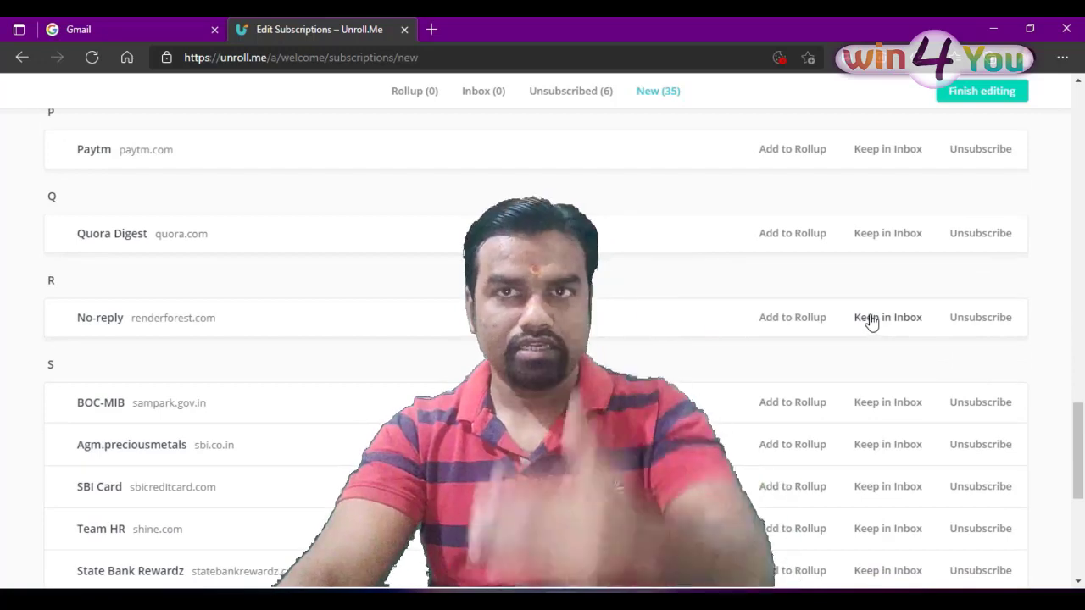
pyautogui.scroll(-5, 871, 322)
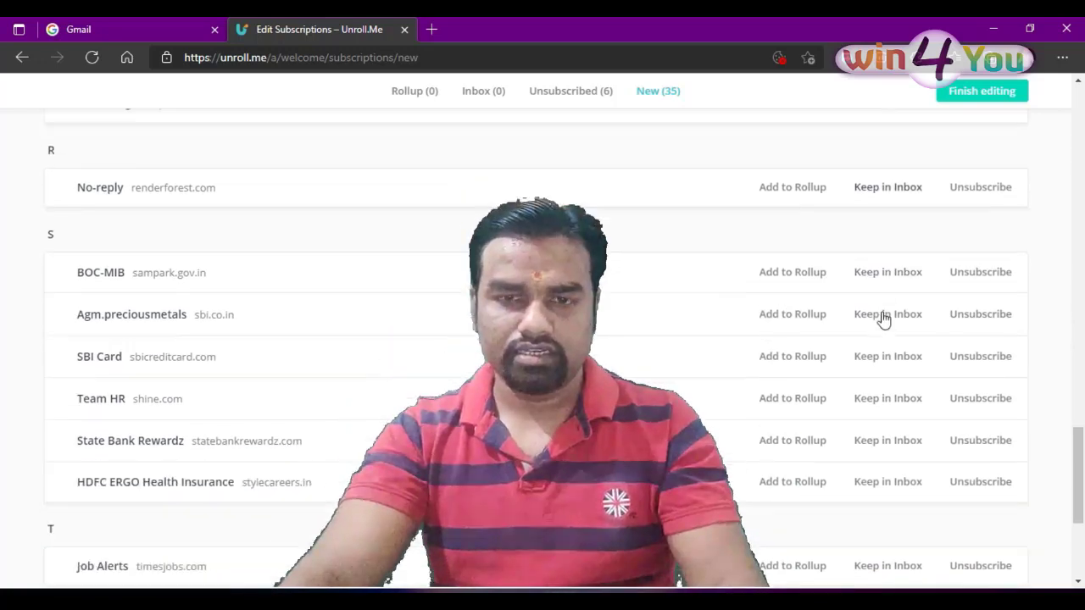
pyautogui.scroll(-1, 848, 360)
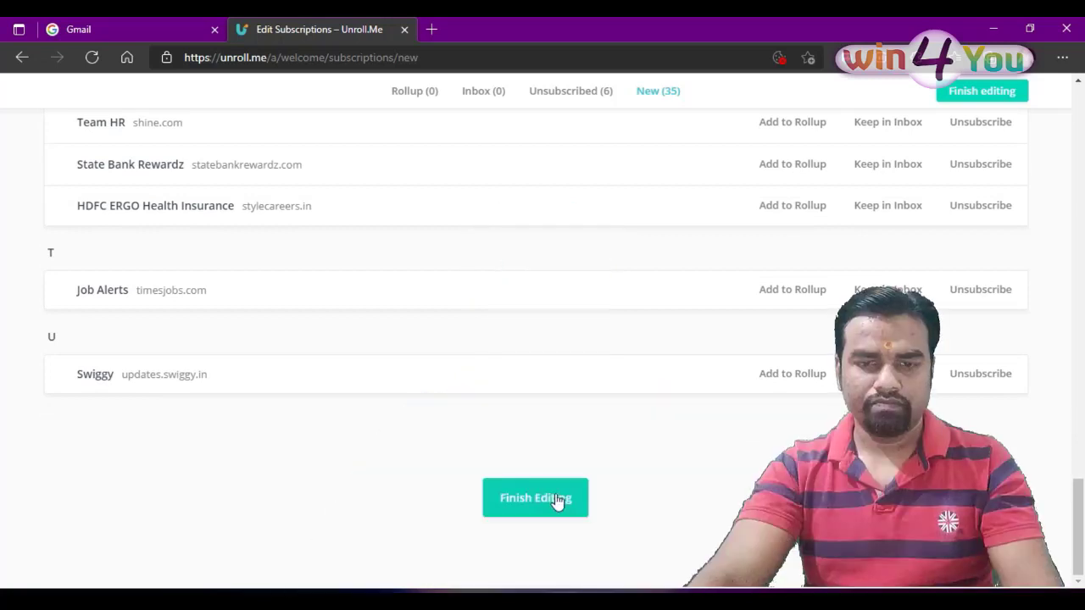
pyautogui.click(544, 500)
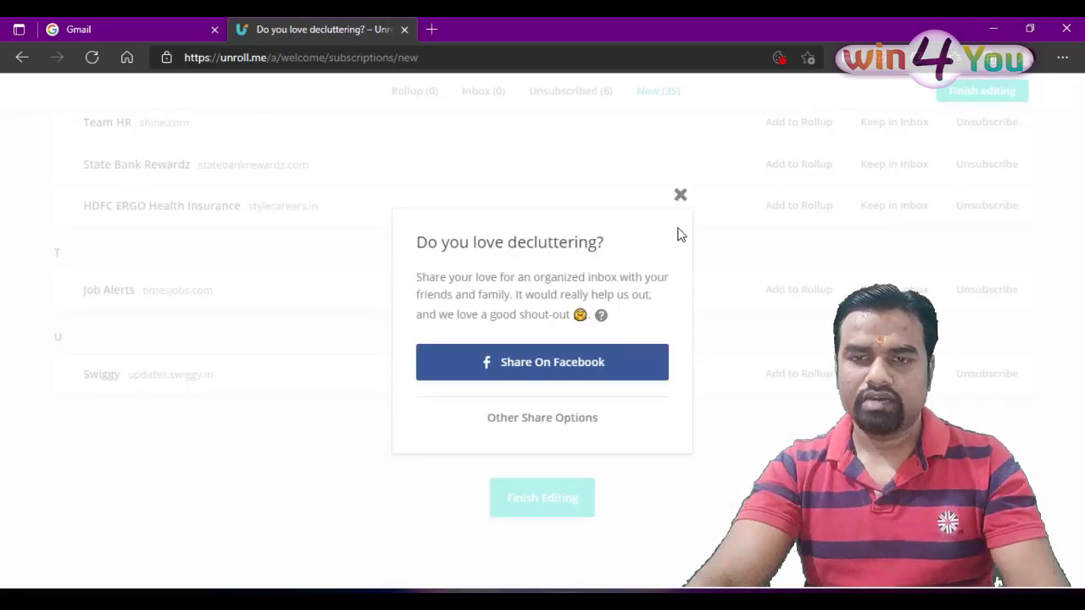
pyautogui.click(680, 195)
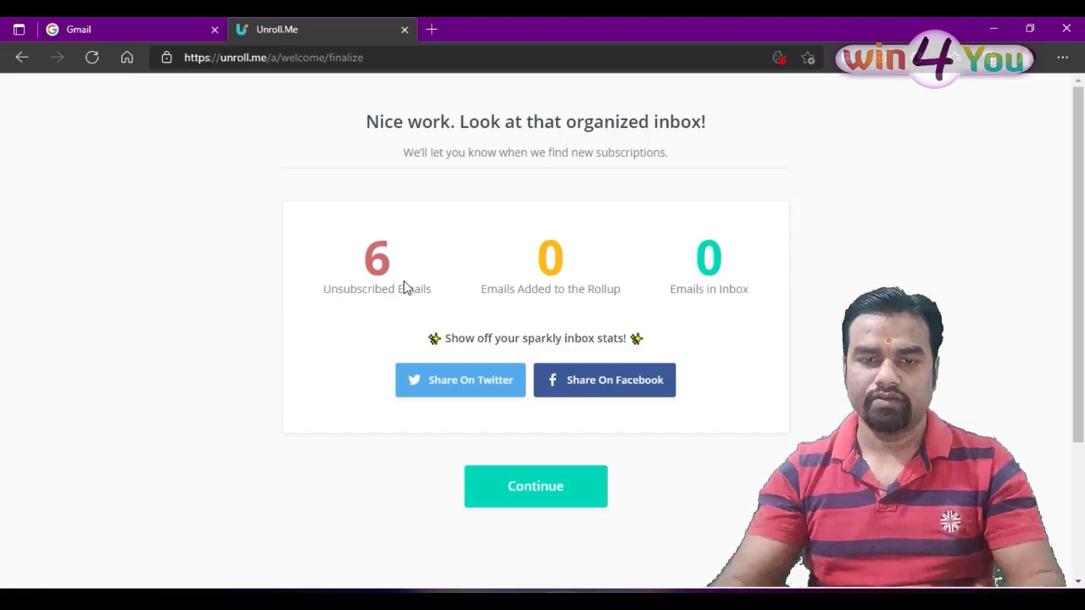
pyautogui.click(564, 487)
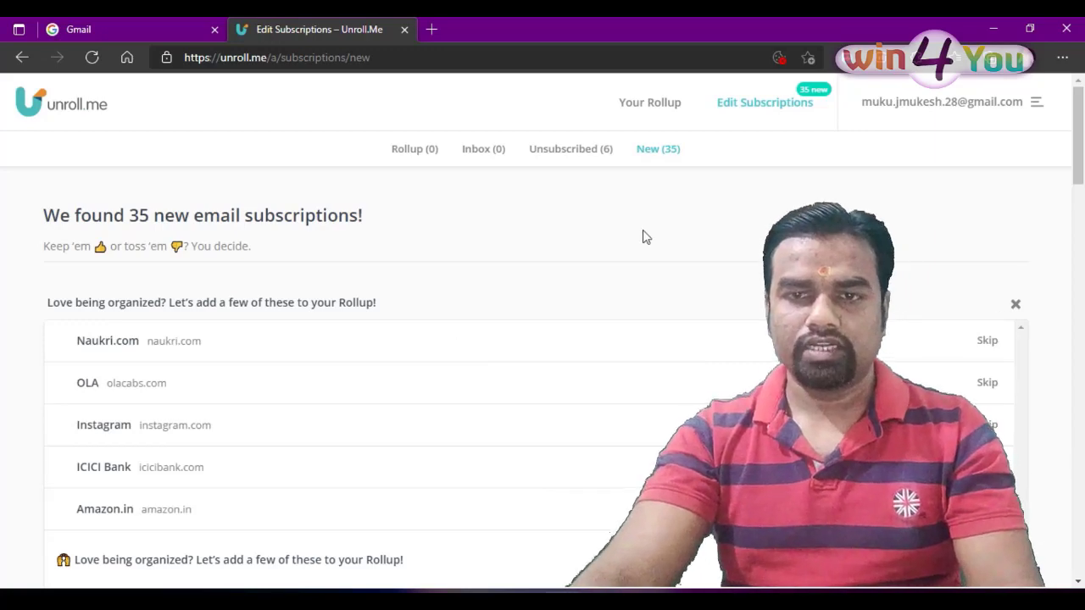
# Review the remaining new subscriptions and the options offered for each sender
pyautogui.scroll(-2, 703, 297)
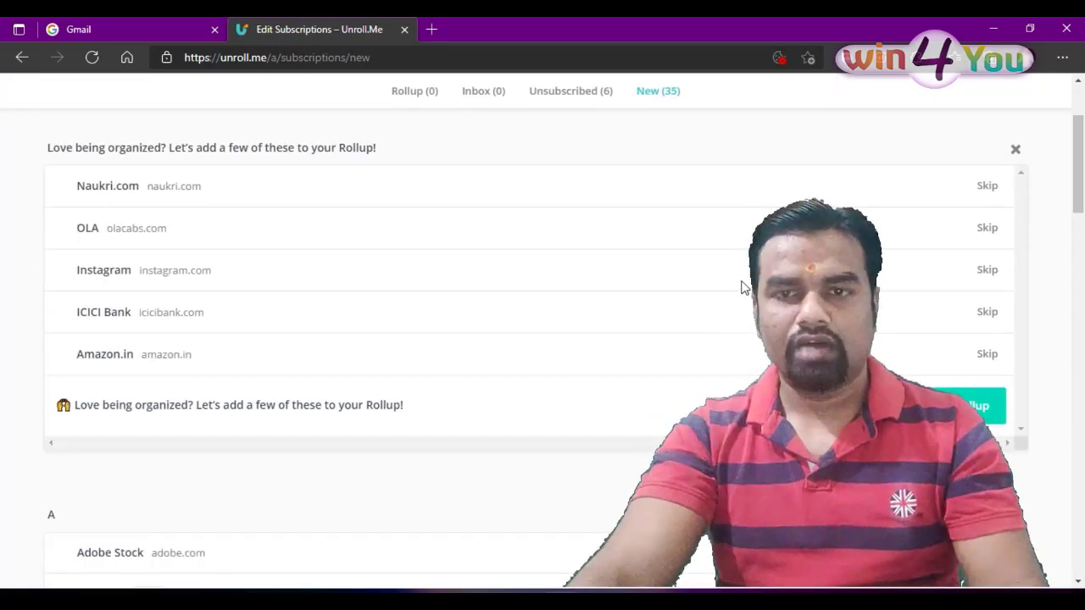
pyautogui.scroll(-1, 742, 284)
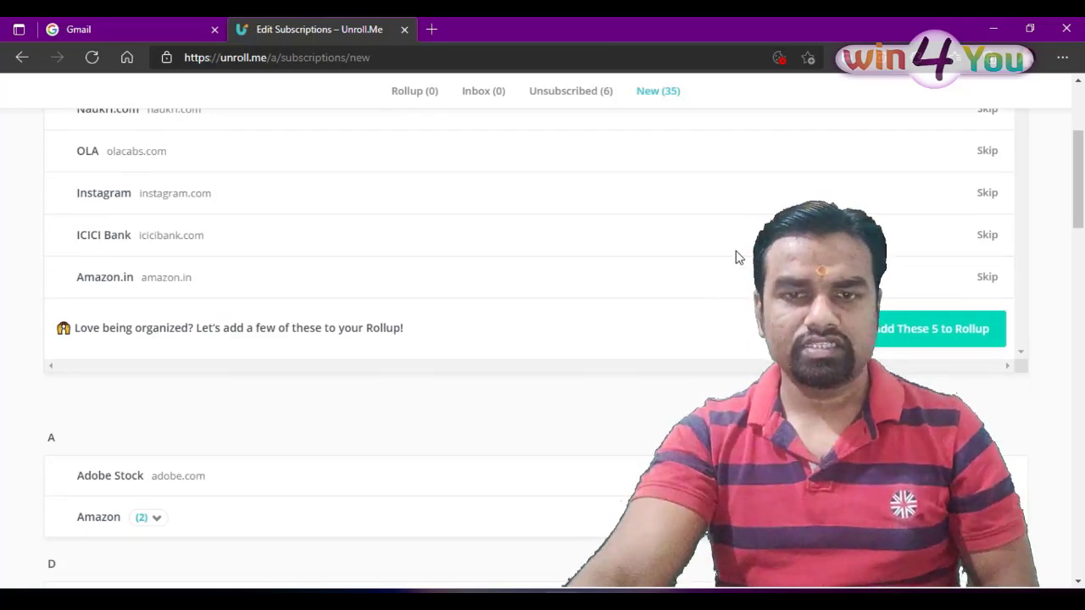
pyautogui.scroll(-1, 737, 258)
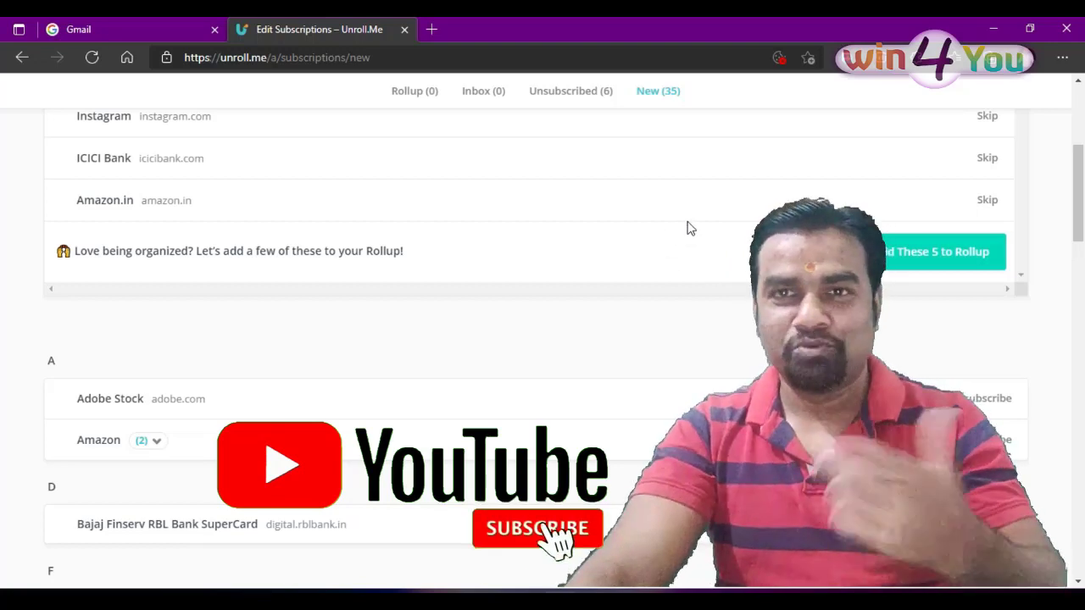
pyautogui.scroll(-4, 692, 231)
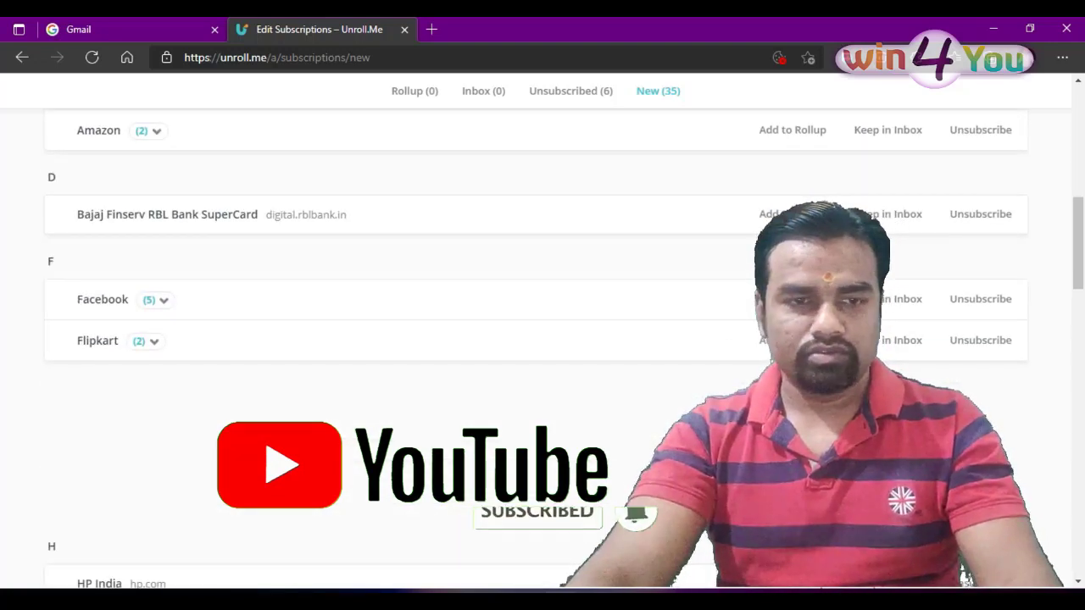
pyautogui.scroll(-5, 890, 298)
pyautogui.scroll(-3, 967, 579)
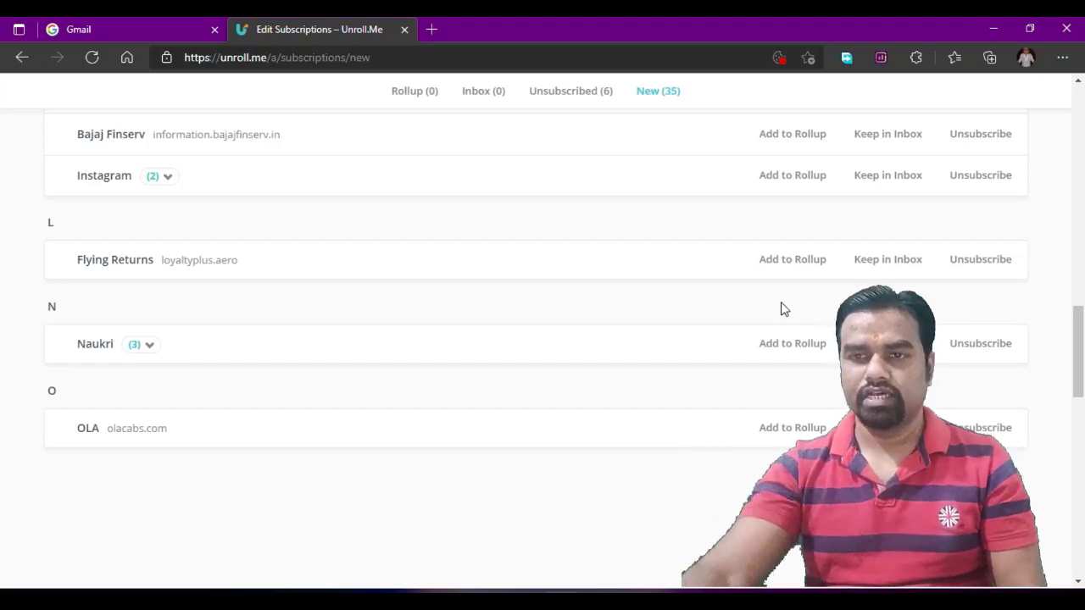
pyautogui.scroll(10, 848, 127)
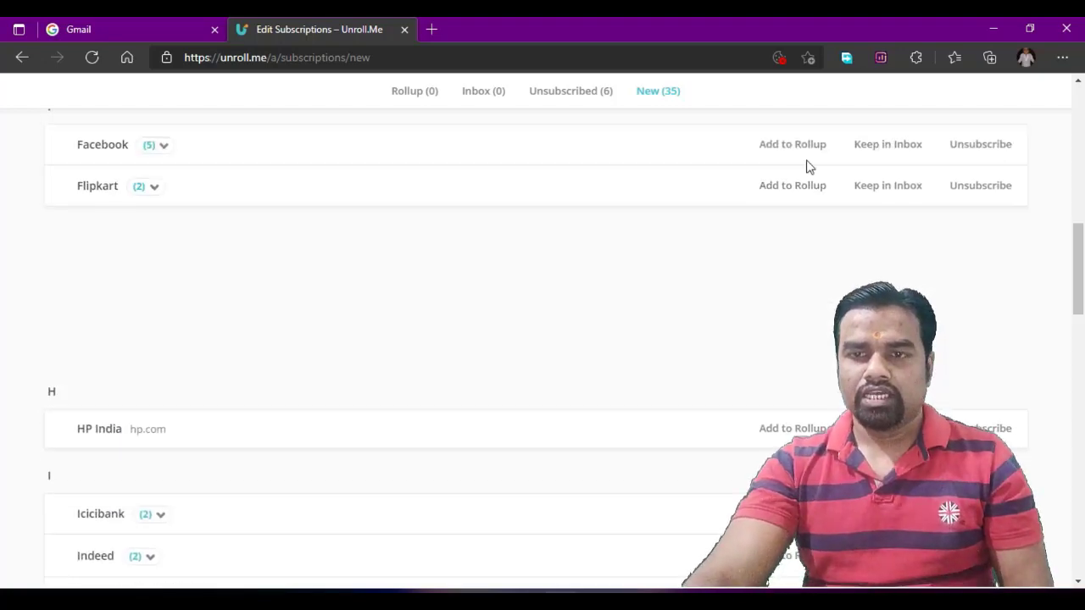
pyautogui.scroll(3, 843, 182)
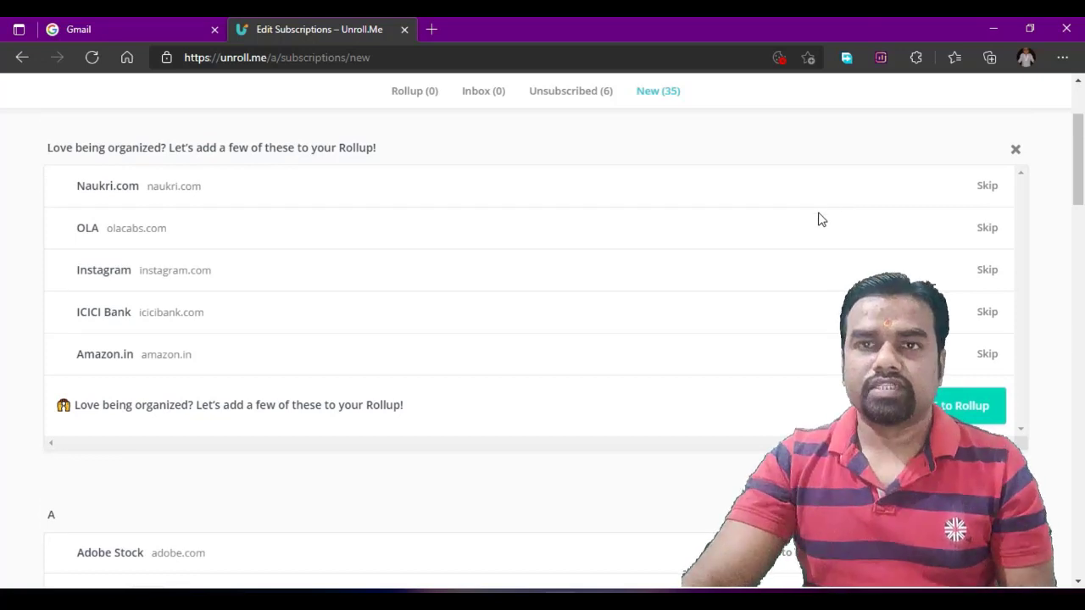